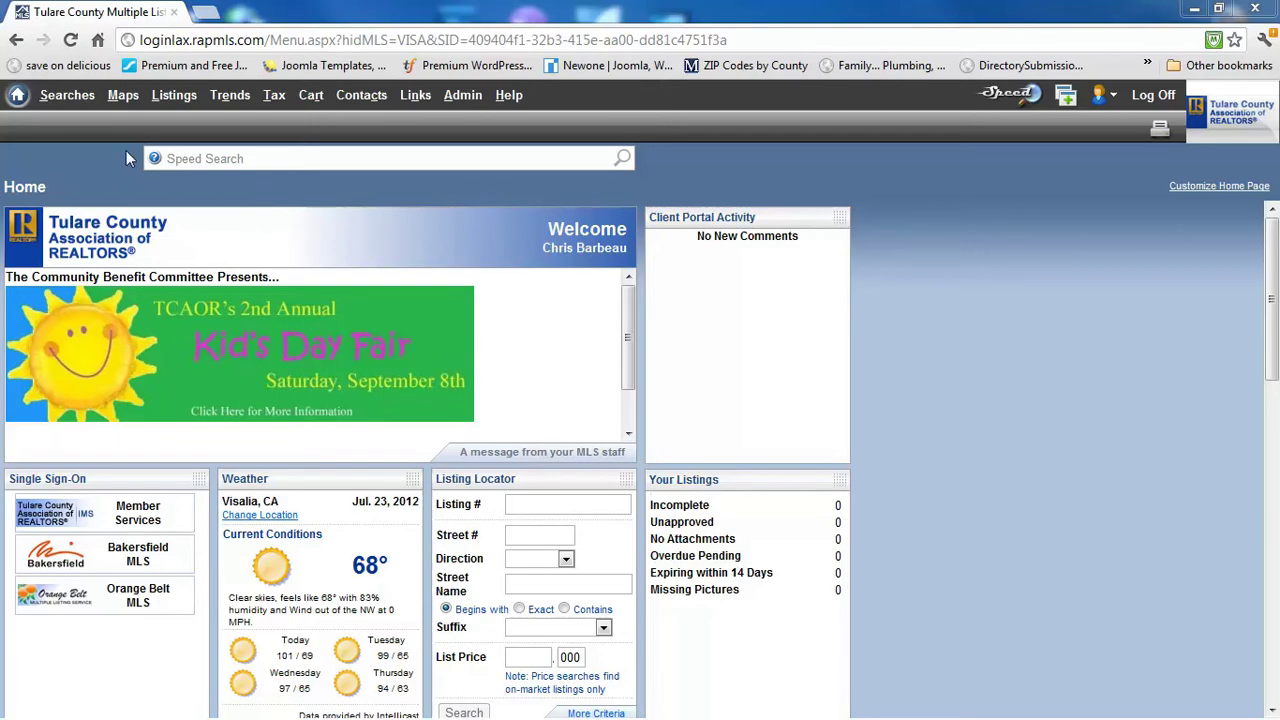
Step: Open Map Explorer from the MLS home page and maximize its window
mouse_move(122, 97)
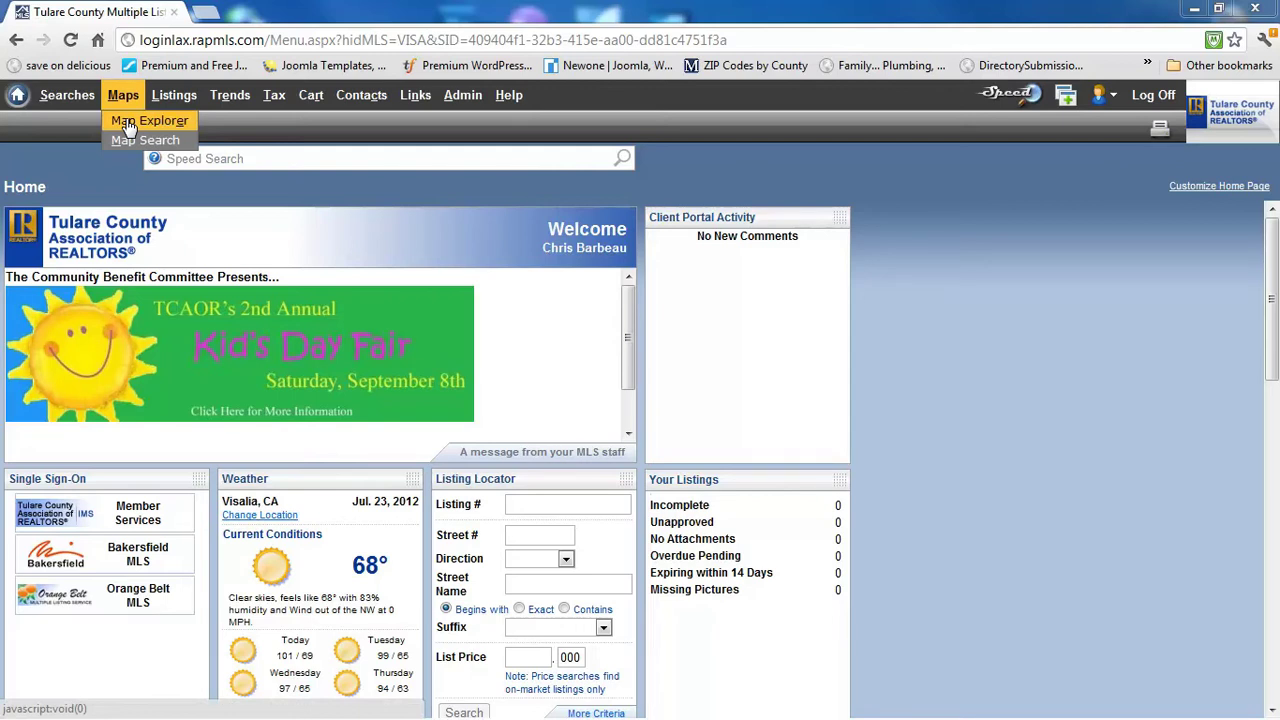
left_click(127, 122)
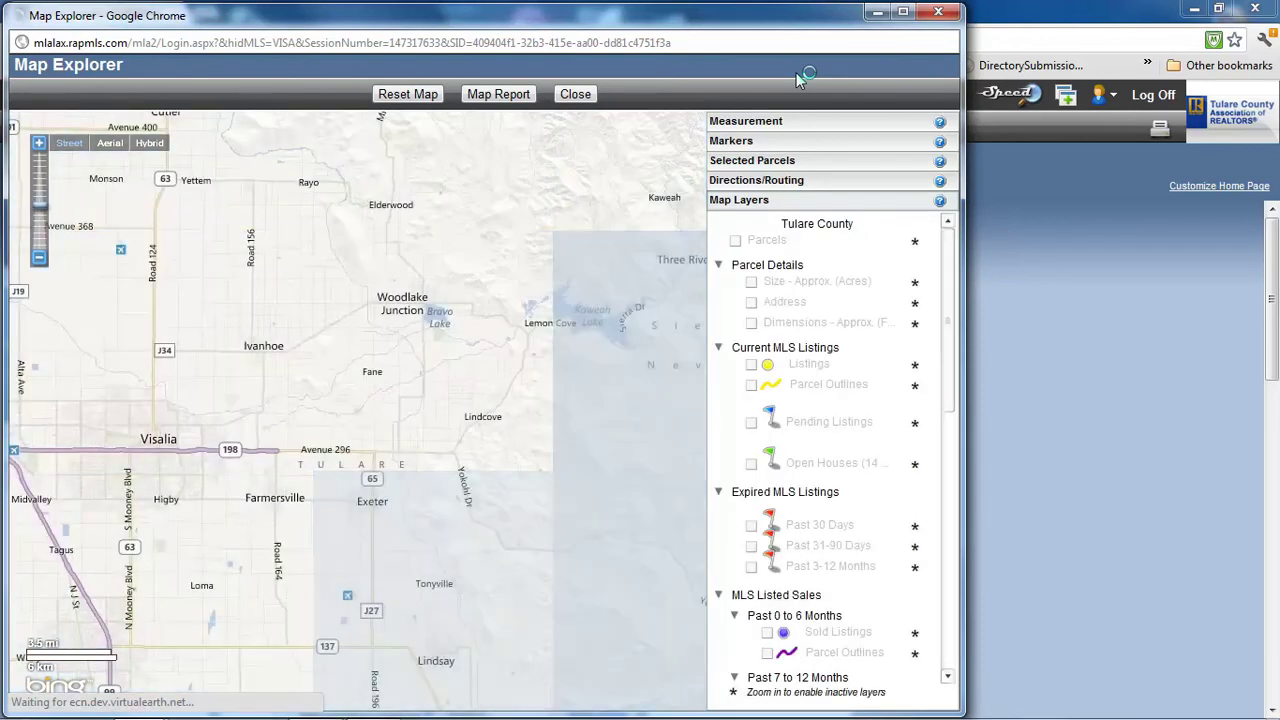
left_click(904, 12)
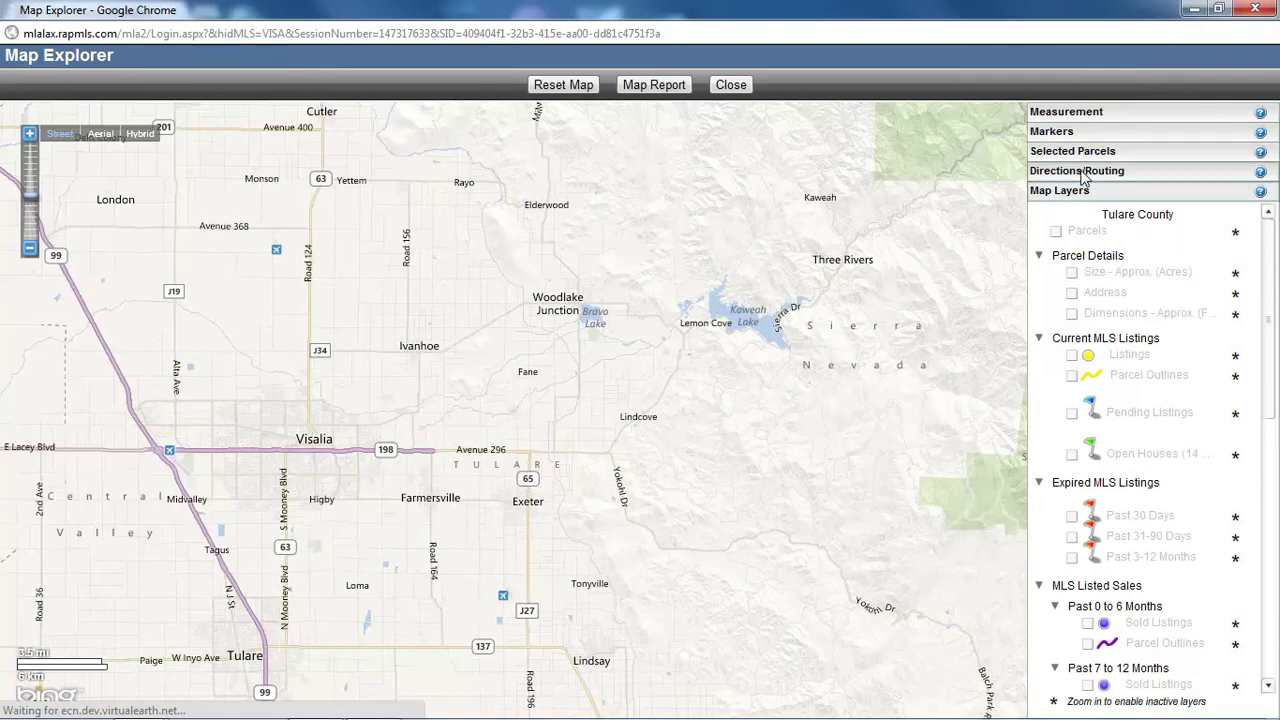
Step: Add the intersection "akers and caldwell, Visalia, ca" as a directions location and center the map on it
left_click(1083, 175)
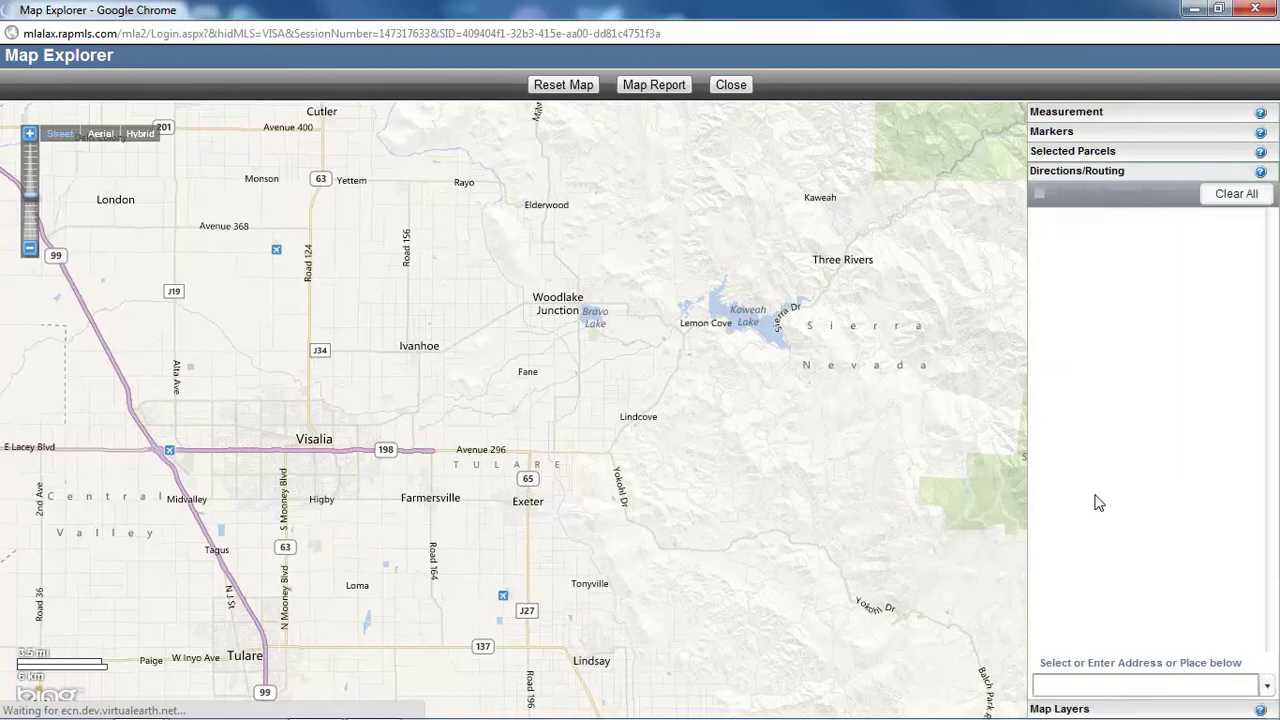
left_click(1068, 687)
type("akers and caldwell")
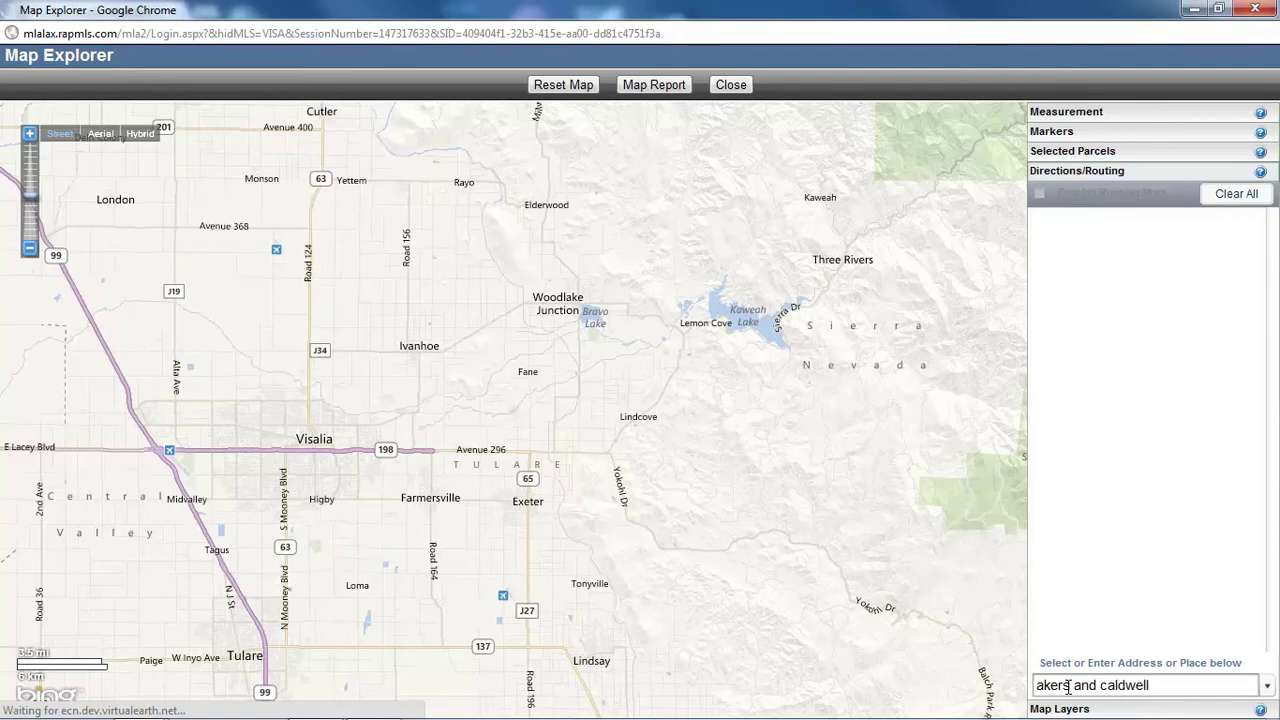
type(", Visalia, ca")
key("Return")
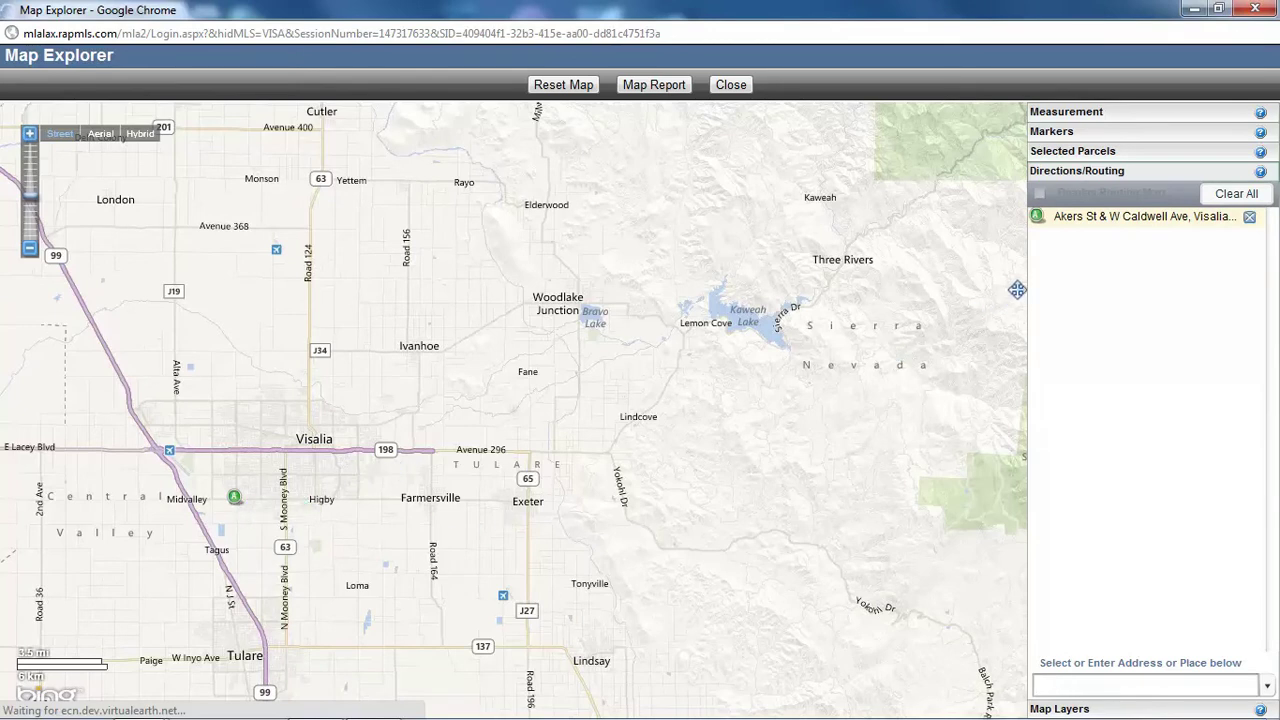
left_click(1120, 222)
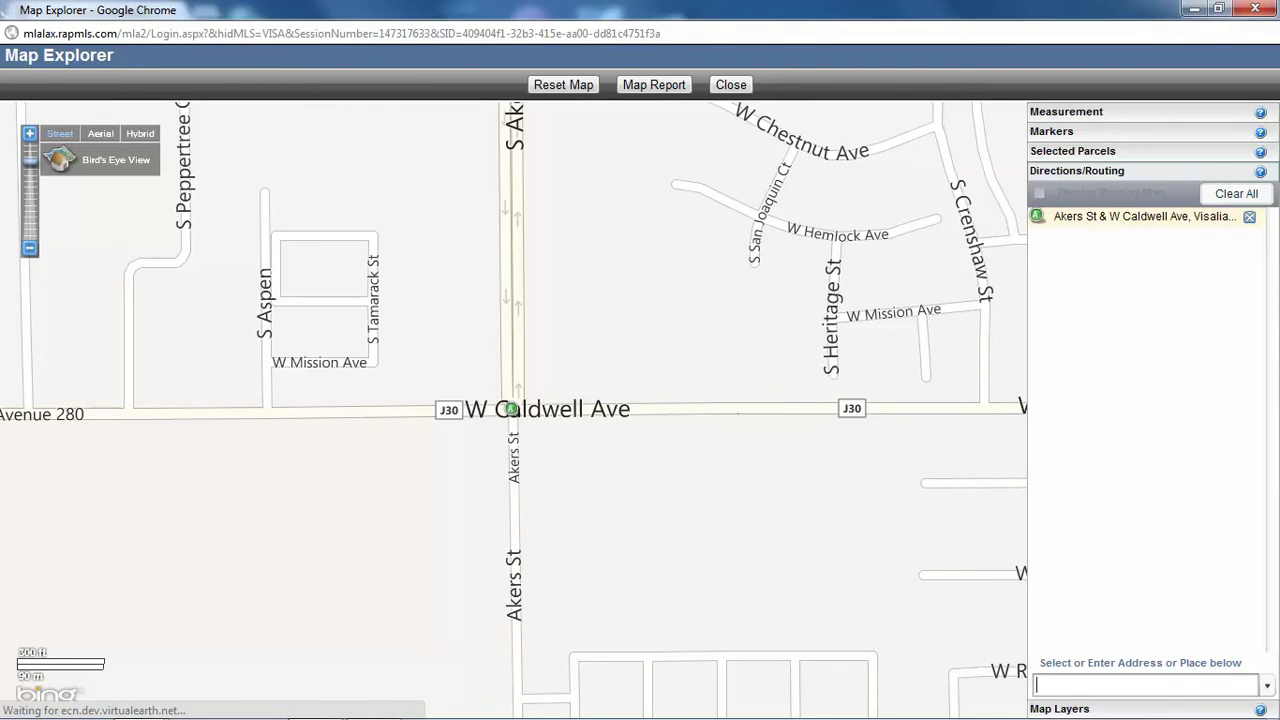
Step: Turn on the Parcels map layer for the neighborhood southeast of Akers St and W Caldwell Ave
left_click_drag(673, 479, 226, 146)
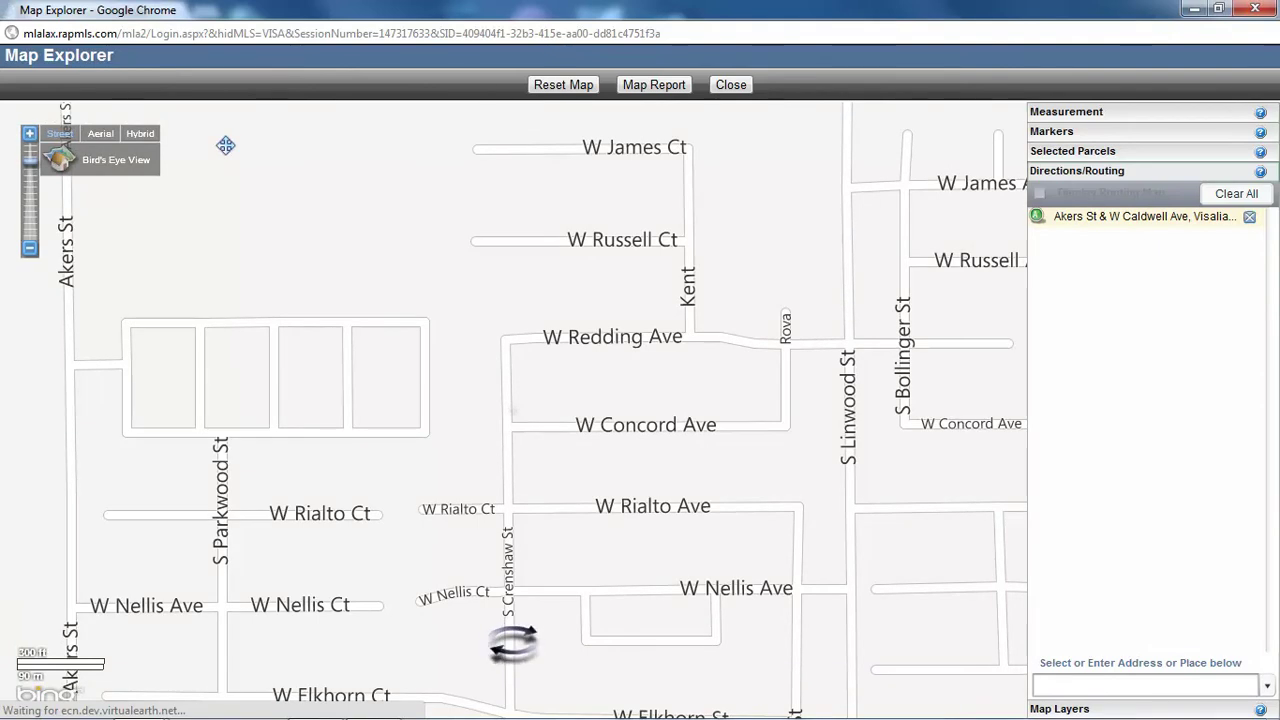
left_click_drag(481, 401, 451, 258)
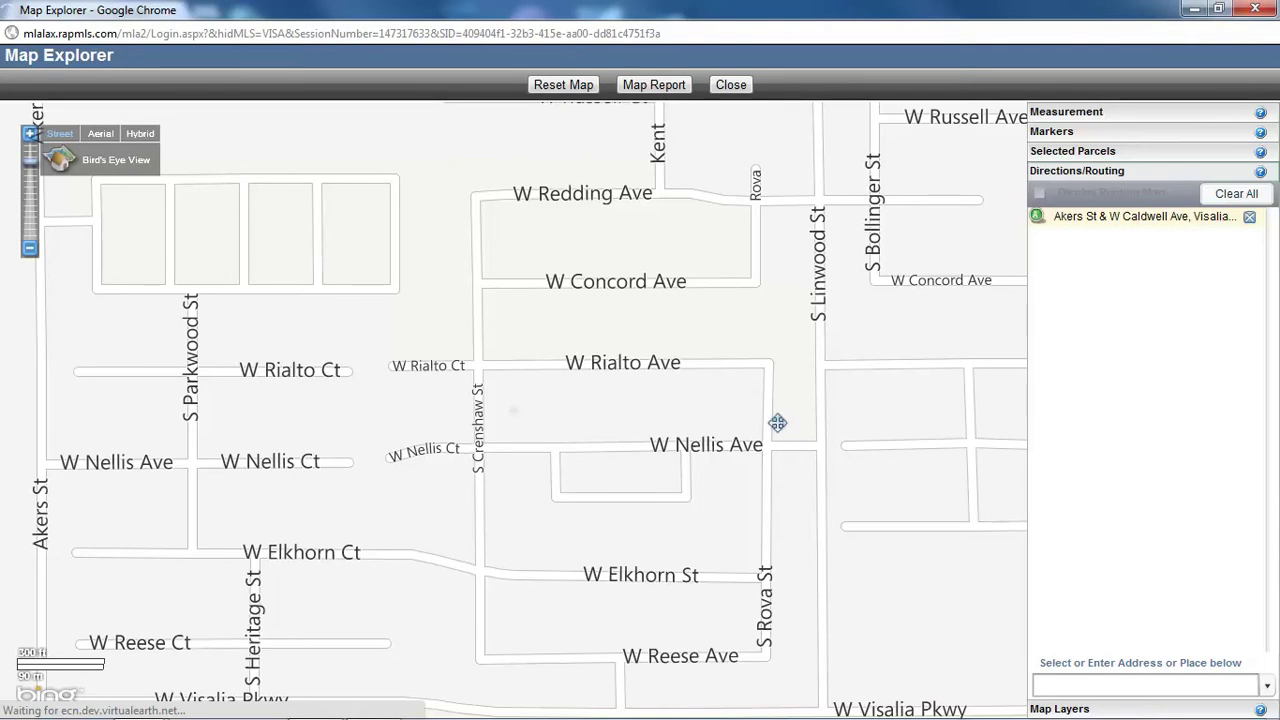
left_click(1062, 709)
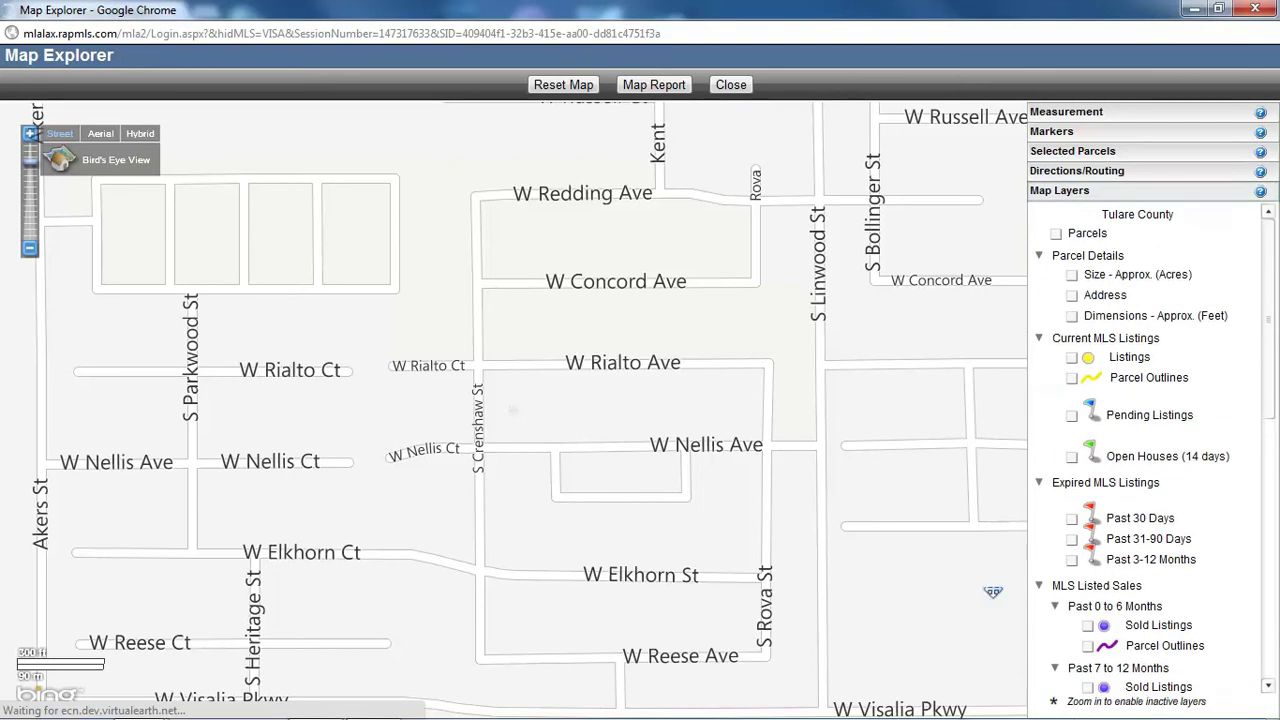
left_click(1056, 235)
left_click(1056, 235)
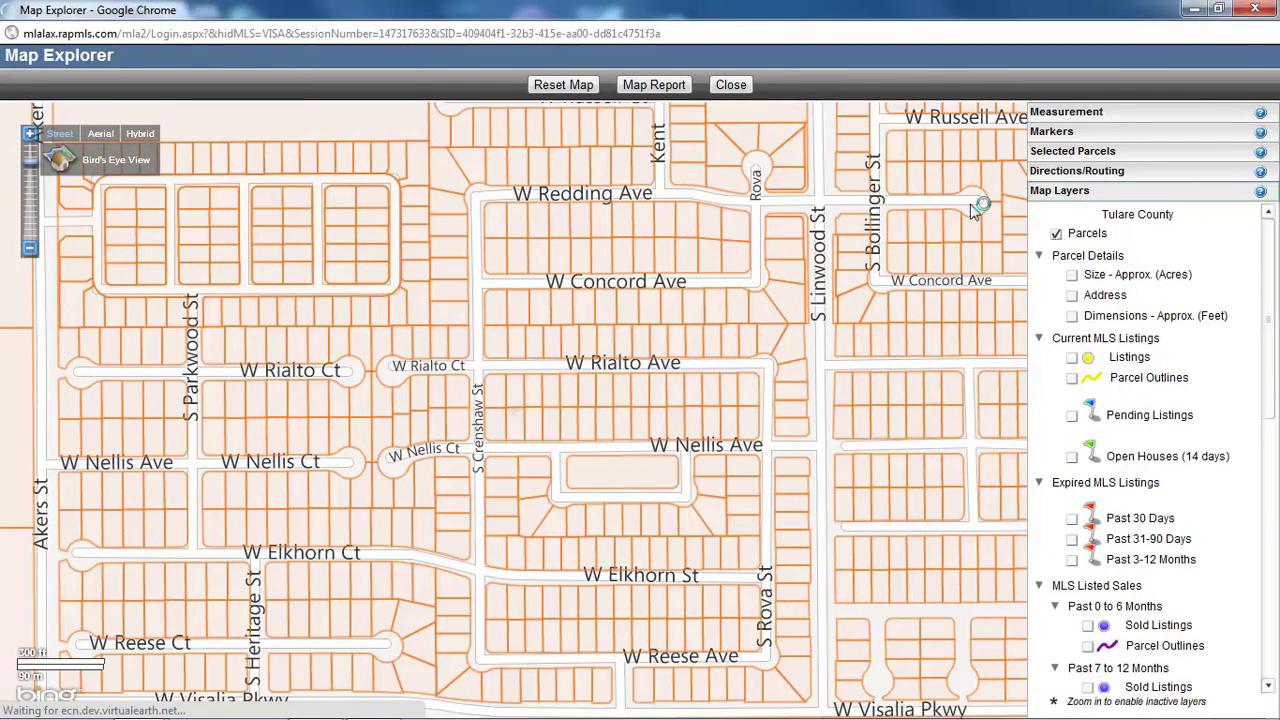
Step: Zoom the map out and back in to check at which scales the Parcels layer is available
mouse_move(338, 241)
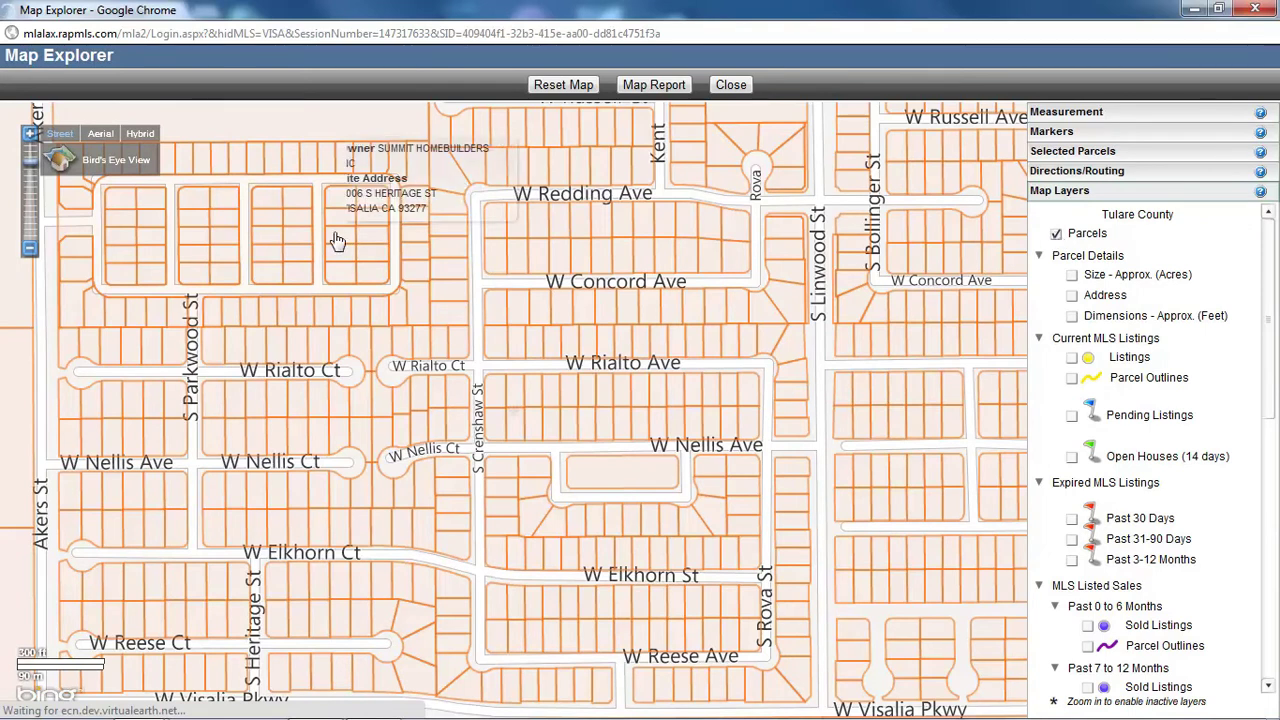
left_click(30, 250)
left_click(30, 247)
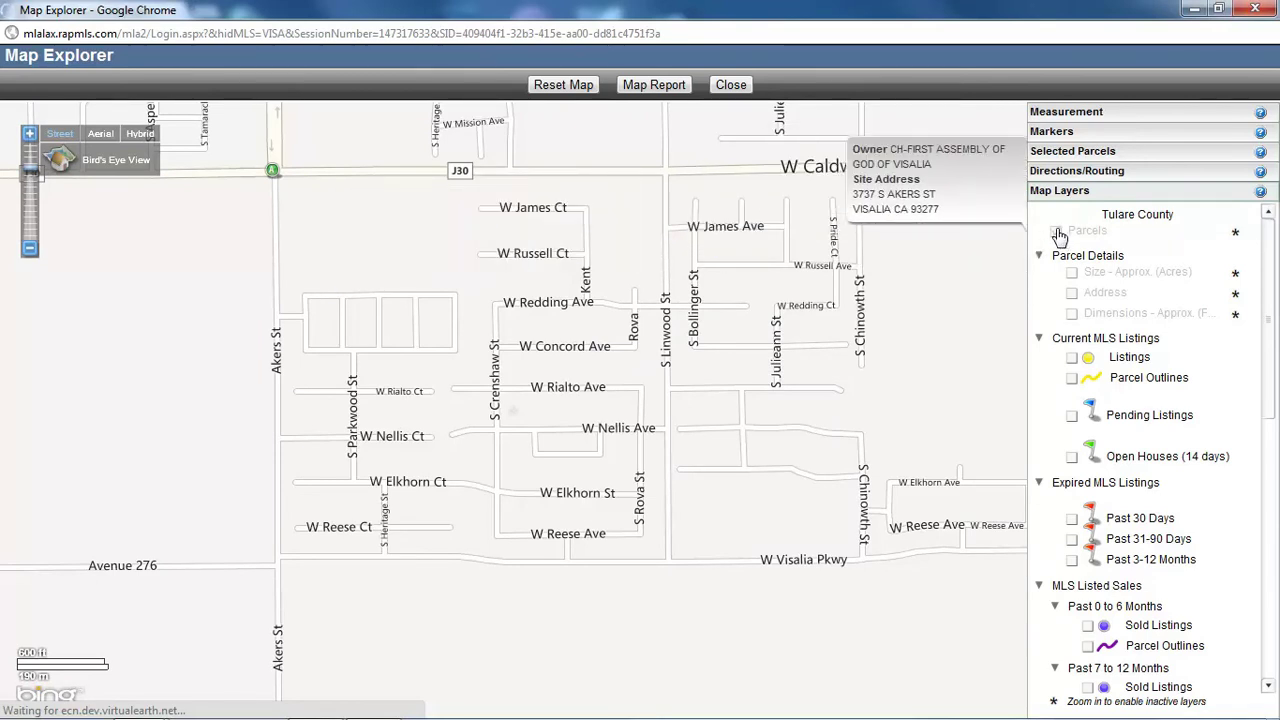
left_click(30, 135)
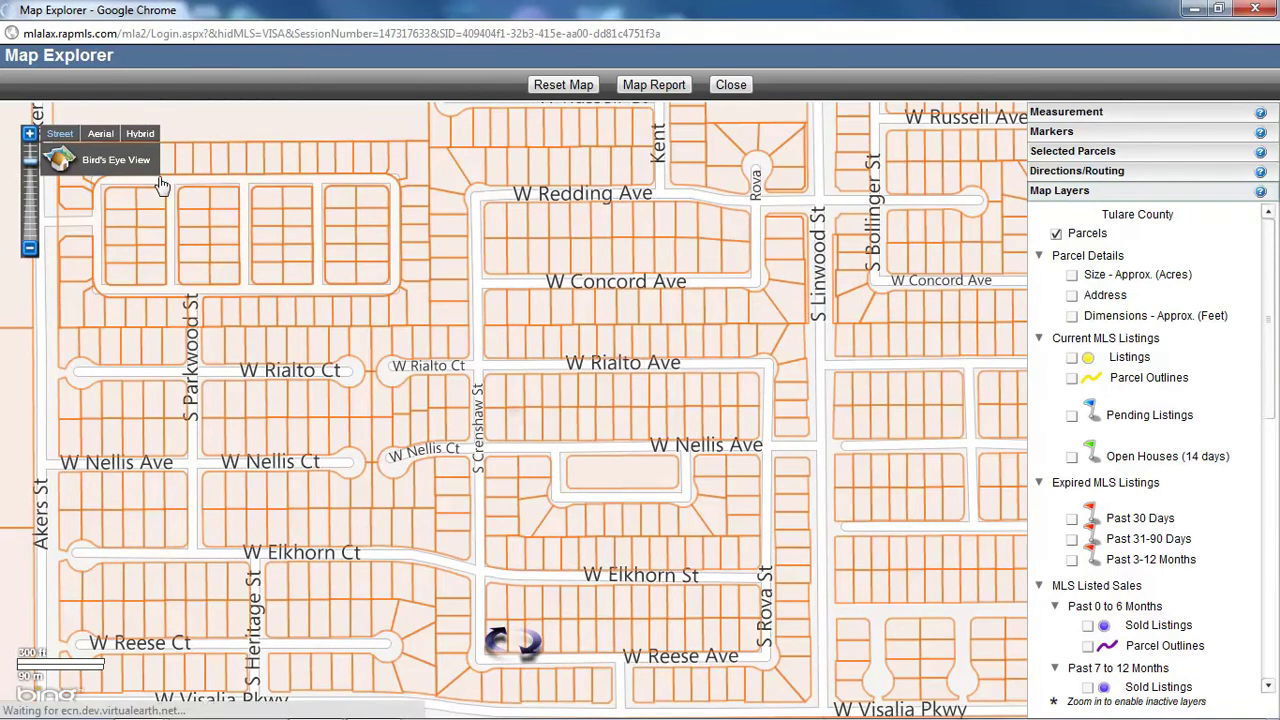
left_click(30, 135)
left_click(30, 135)
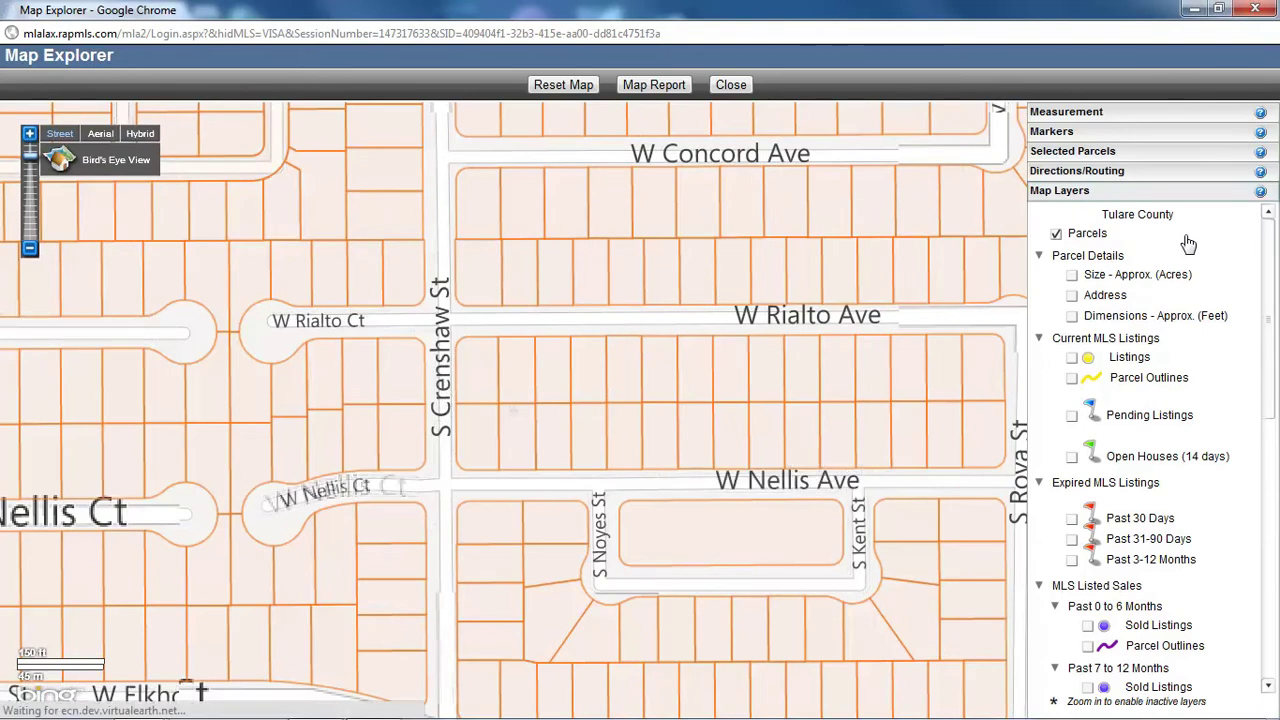
Step: Inspect the owner details of parcels along the north side of W Rialto Ave and open one parcel's tax information
mouse_move(815, 282)
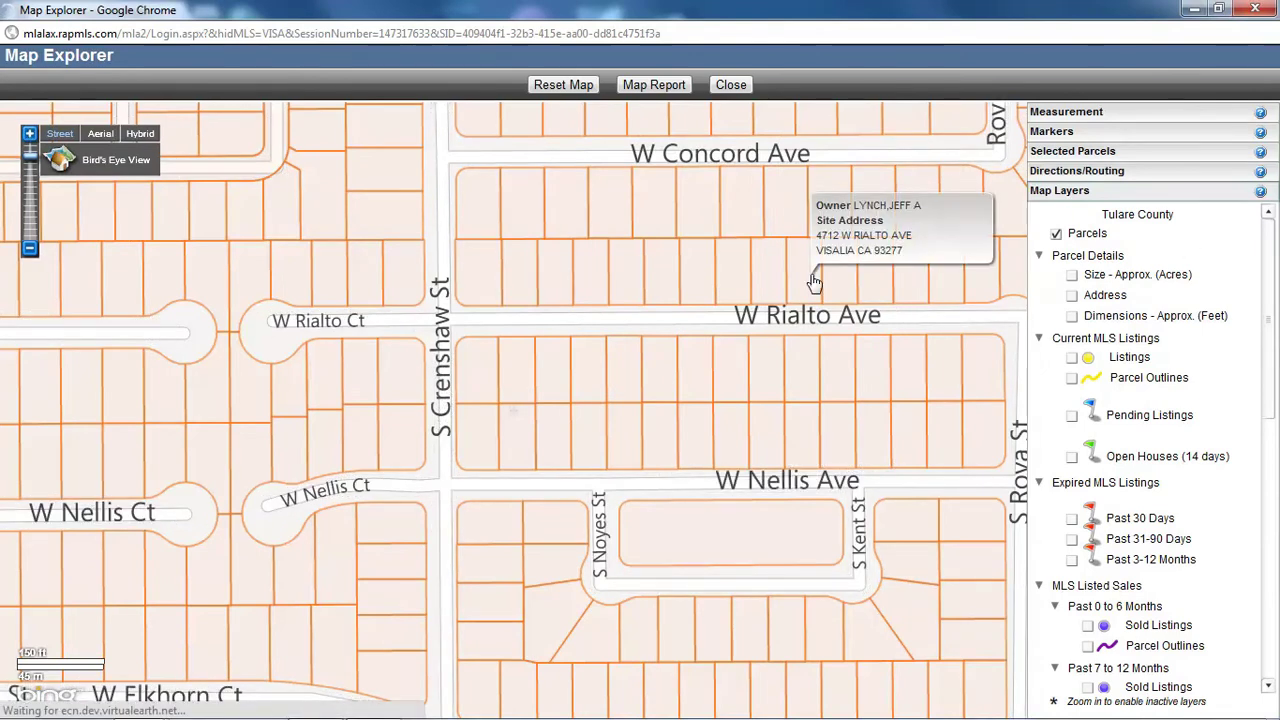
mouse_move(762, 277)
mouse_move(722, 278)
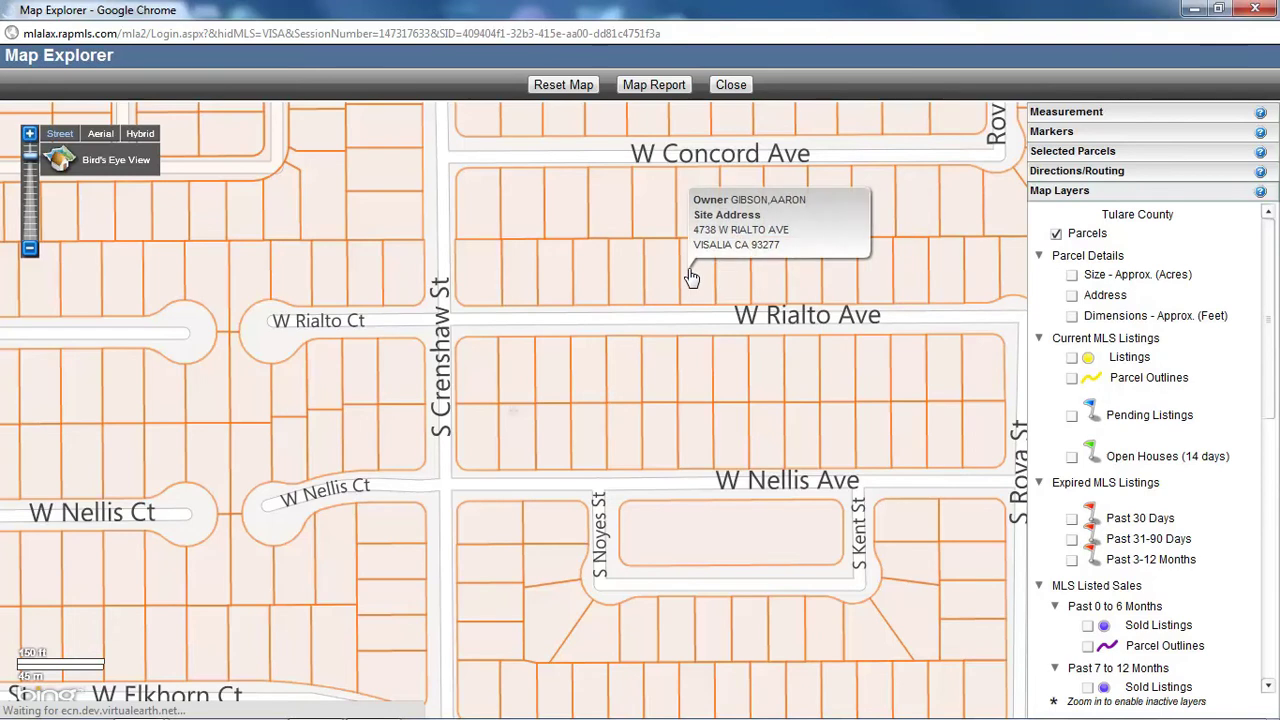
mouse_move(656, 277)
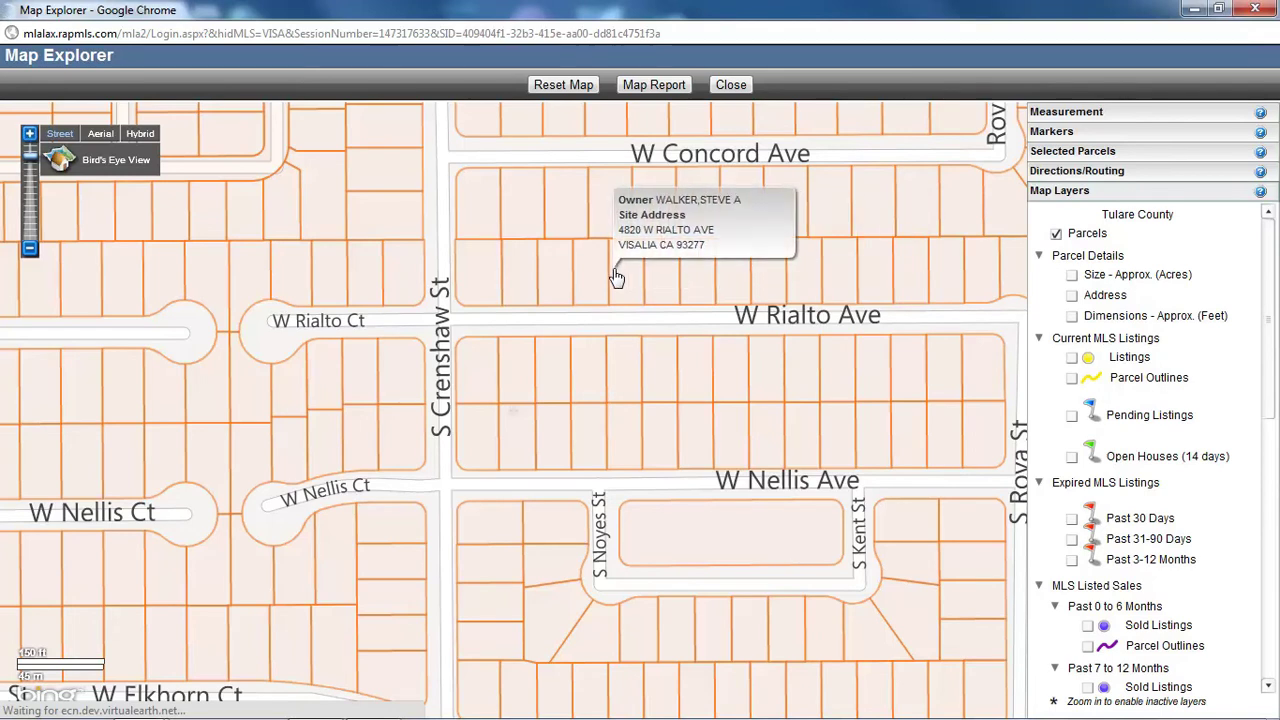
mouse_move(590, 281)
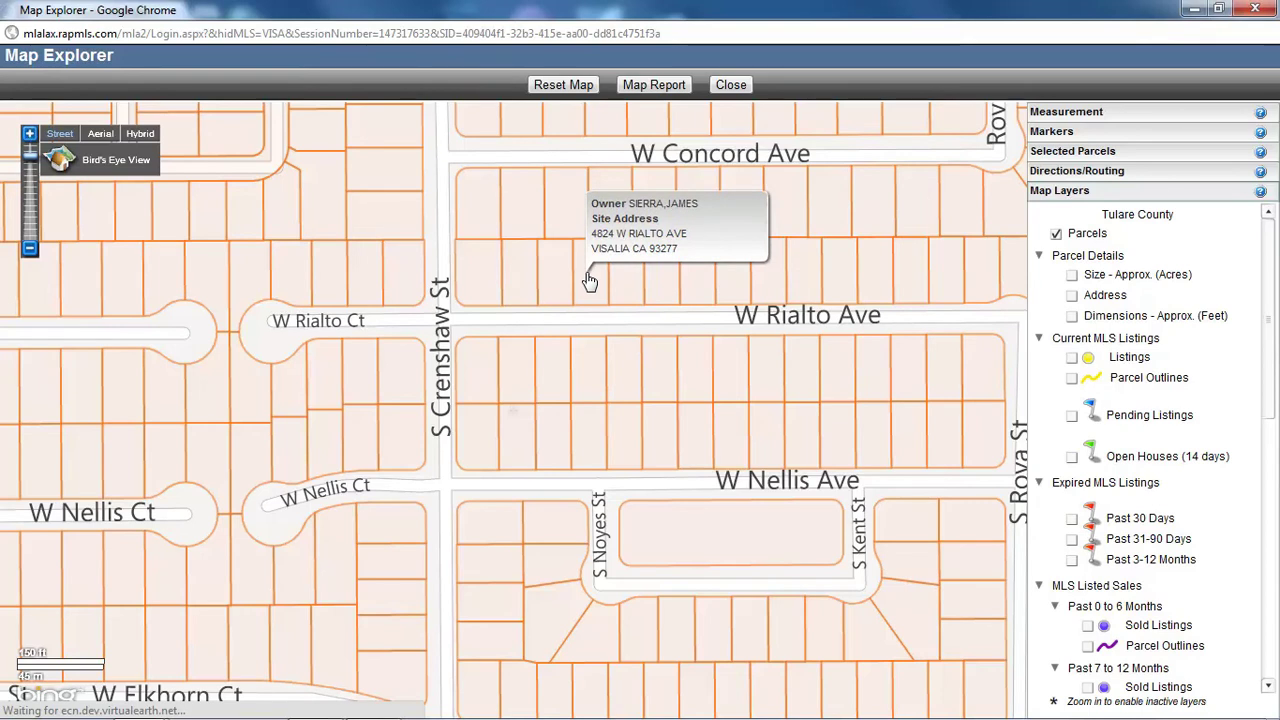
left_click(590, 281)
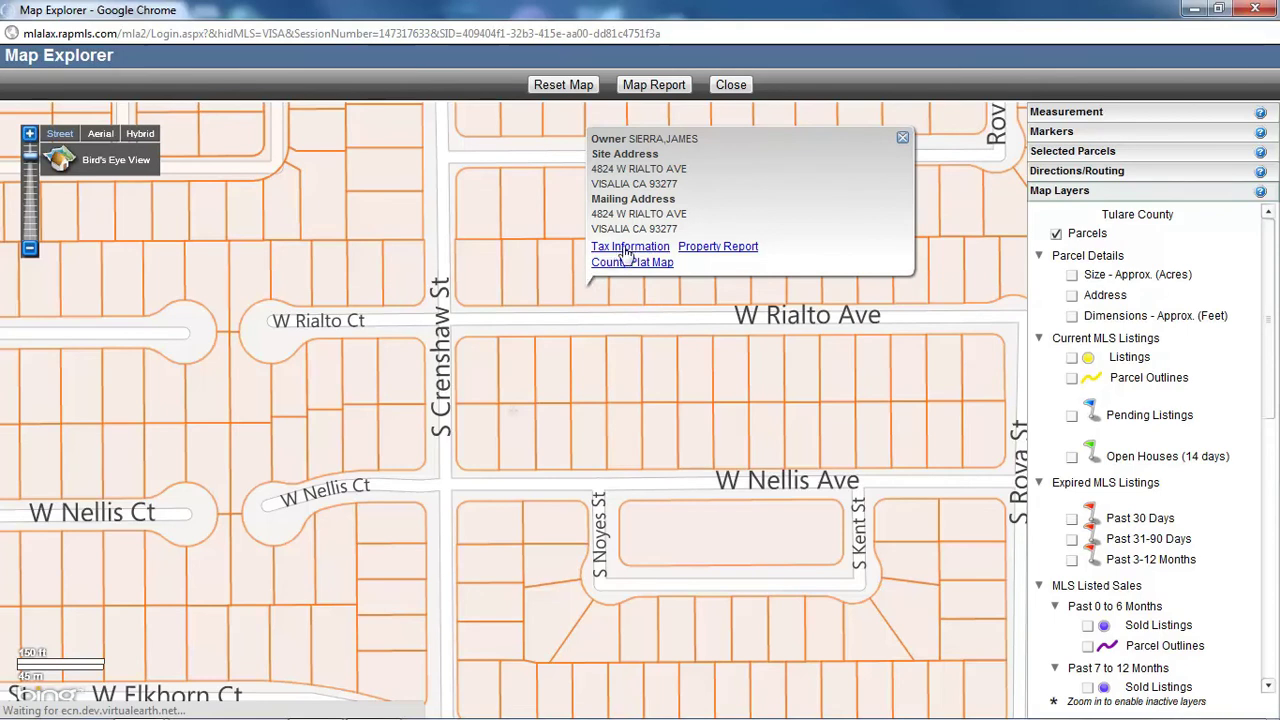
left_click(631, 248)
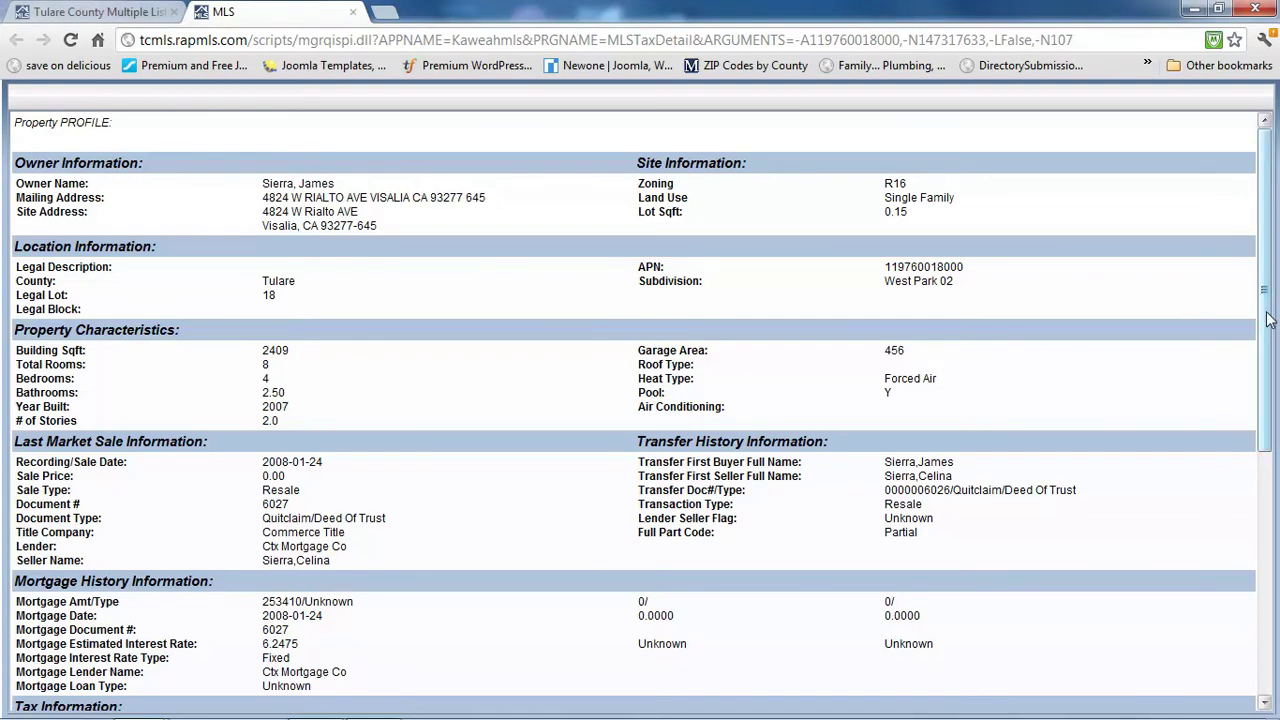
Step: Review the parcel's property profile through its foreclosure section, and return to Map Explorer with the parcel popup closed
left_click_drag(1270, 318, 1275, 545)
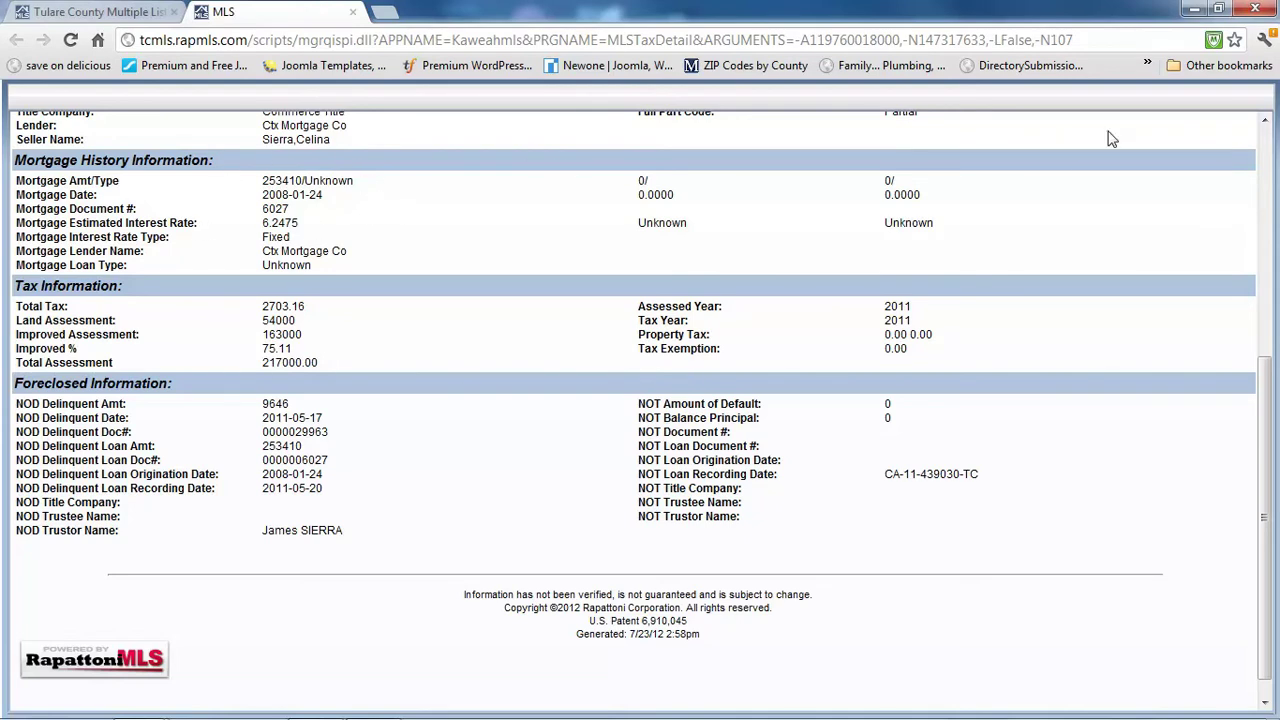
left_click(1265, 140)
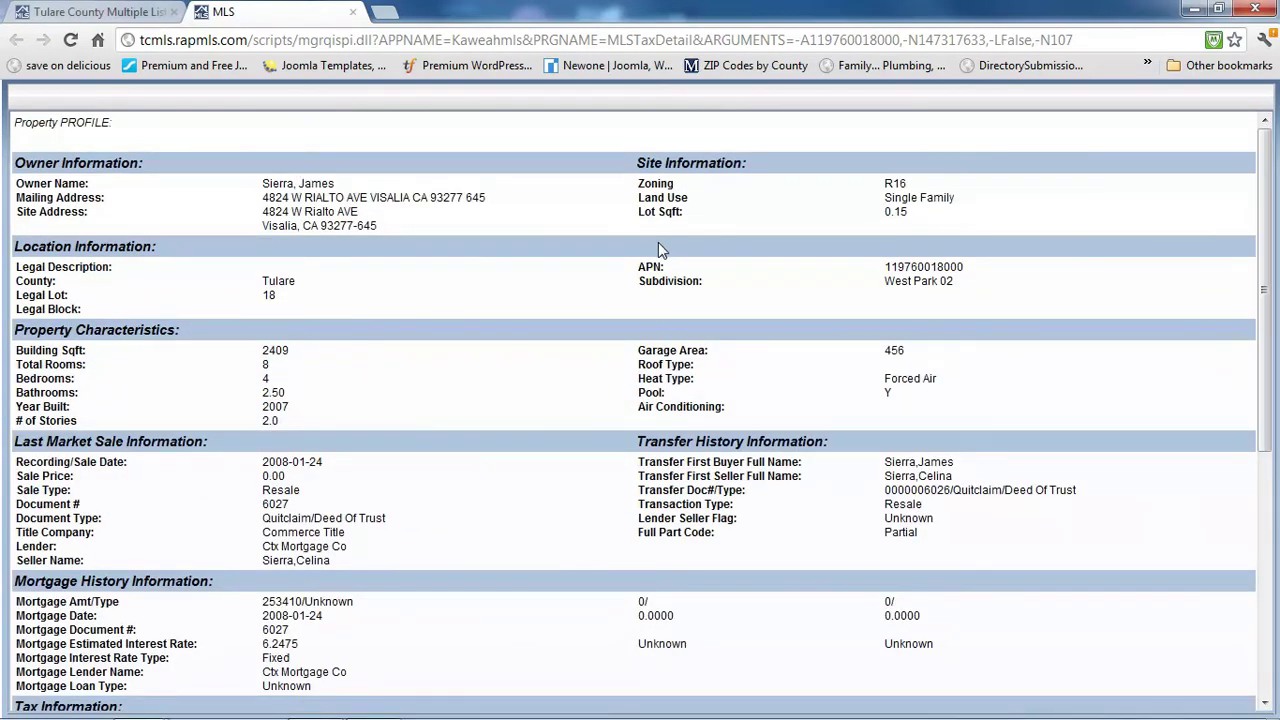
left_click(130, 14)
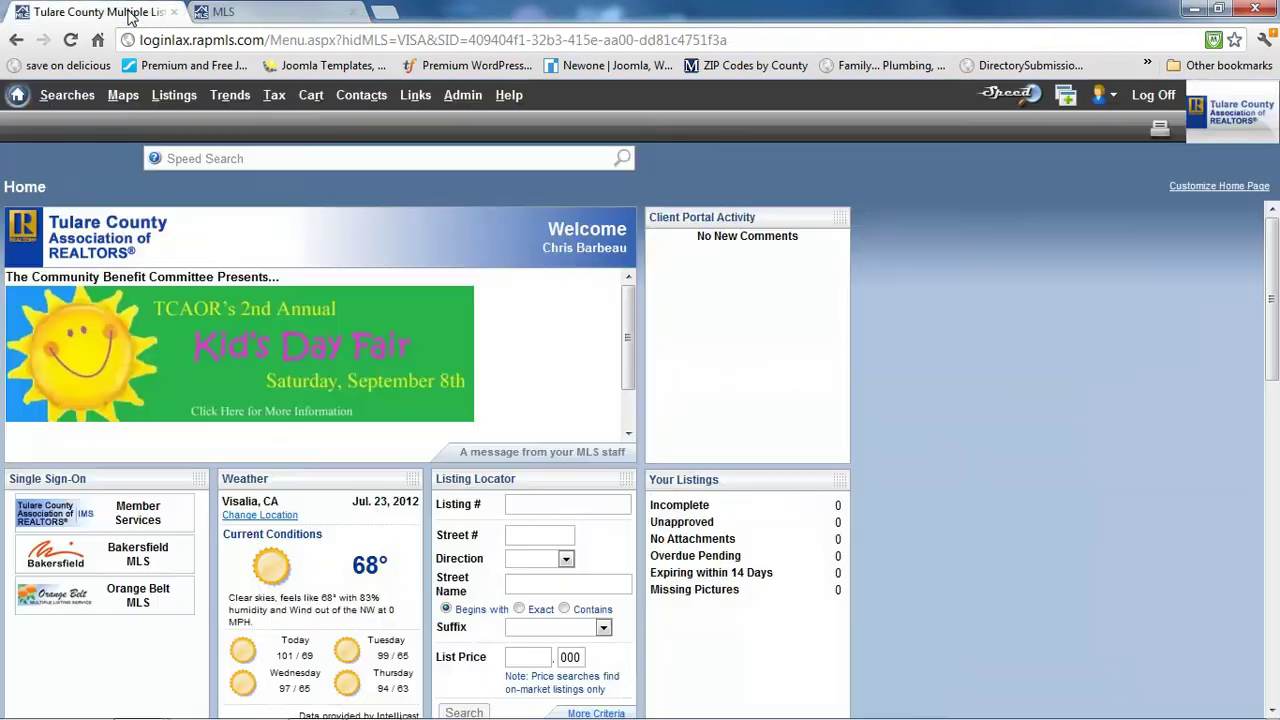
left_click(228, 12)
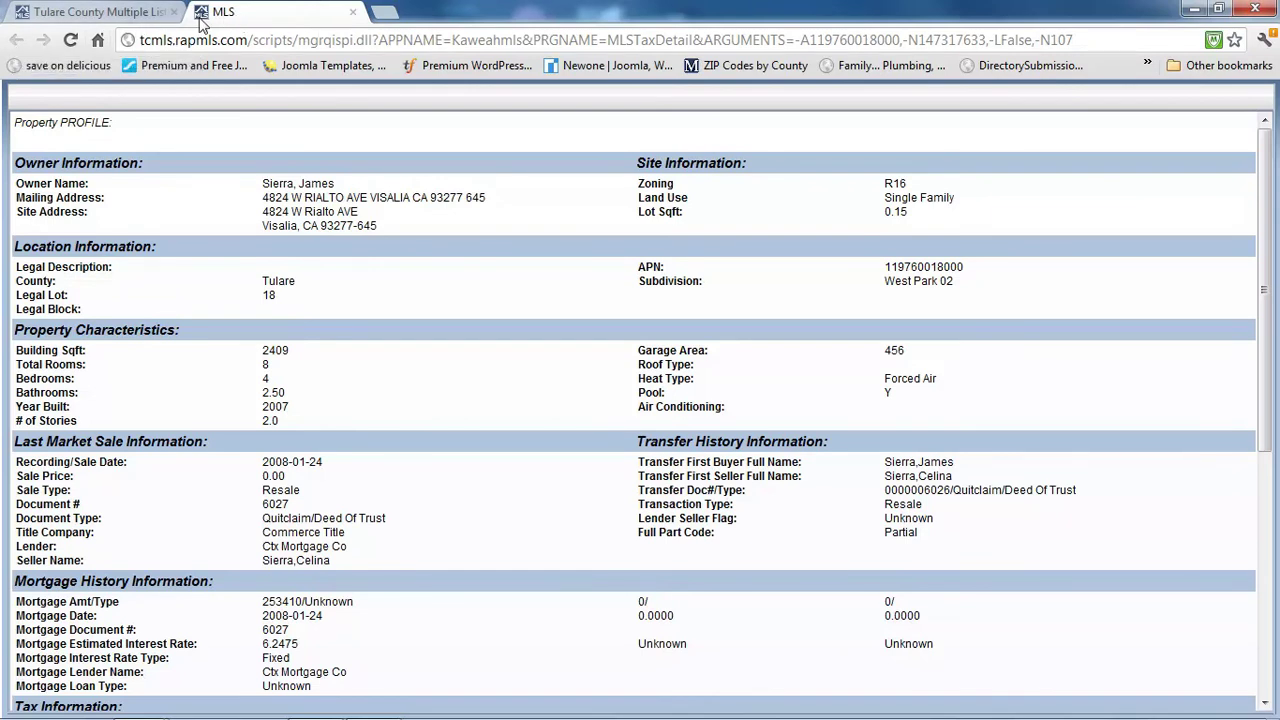
key("alt+Tab")
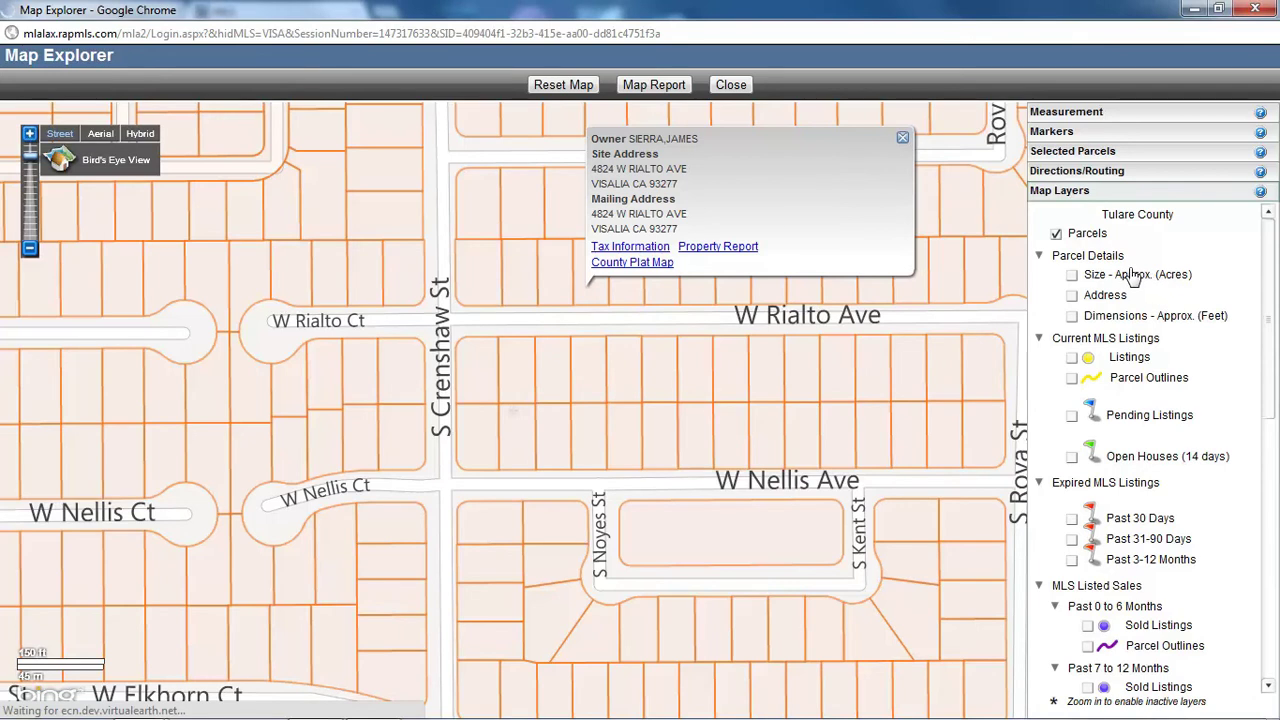
left_click(904, 139)
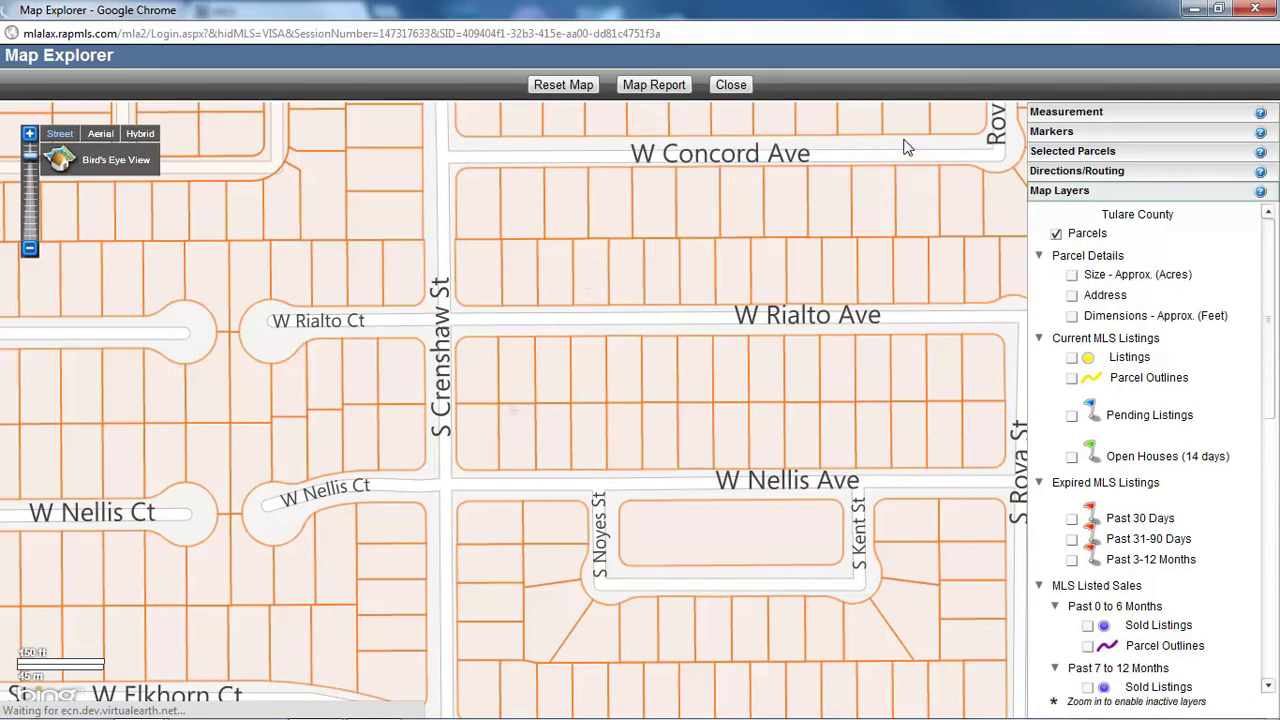
Step: Show the approximate parcel sizes in acres on the map for a close-up view, and hide them again
left_click(1073, 276)
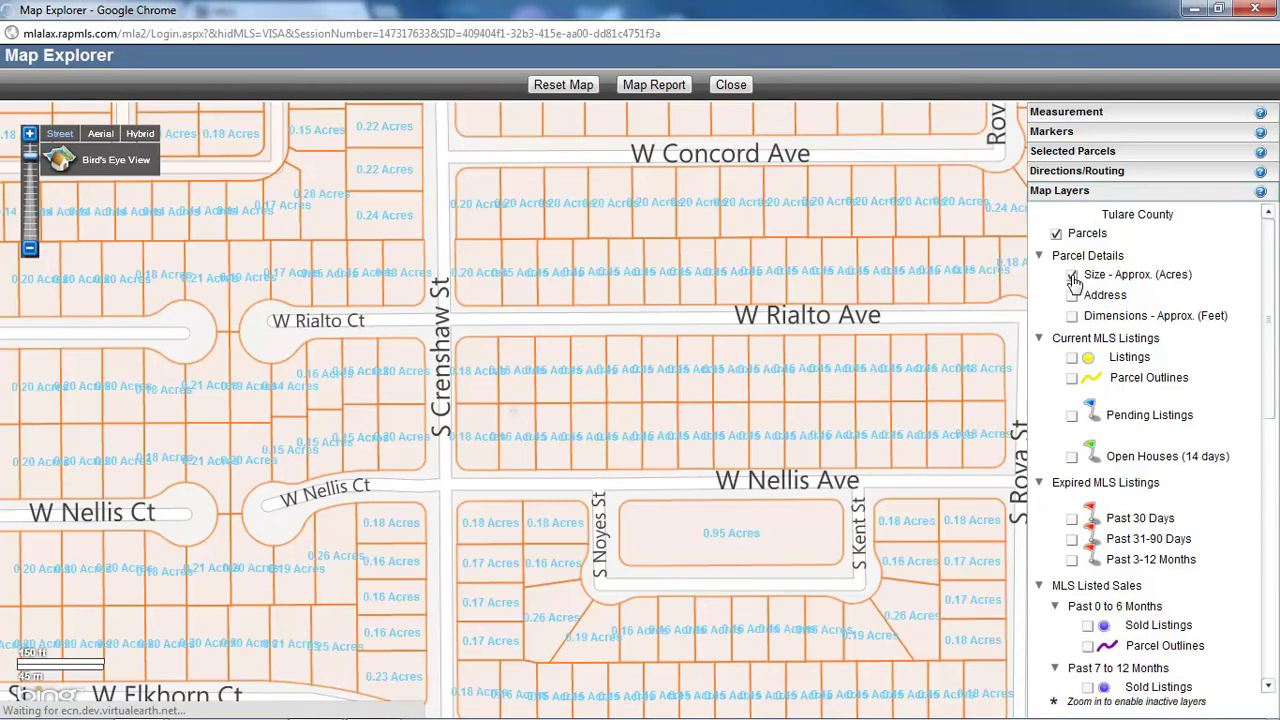
left_click(29, 136)
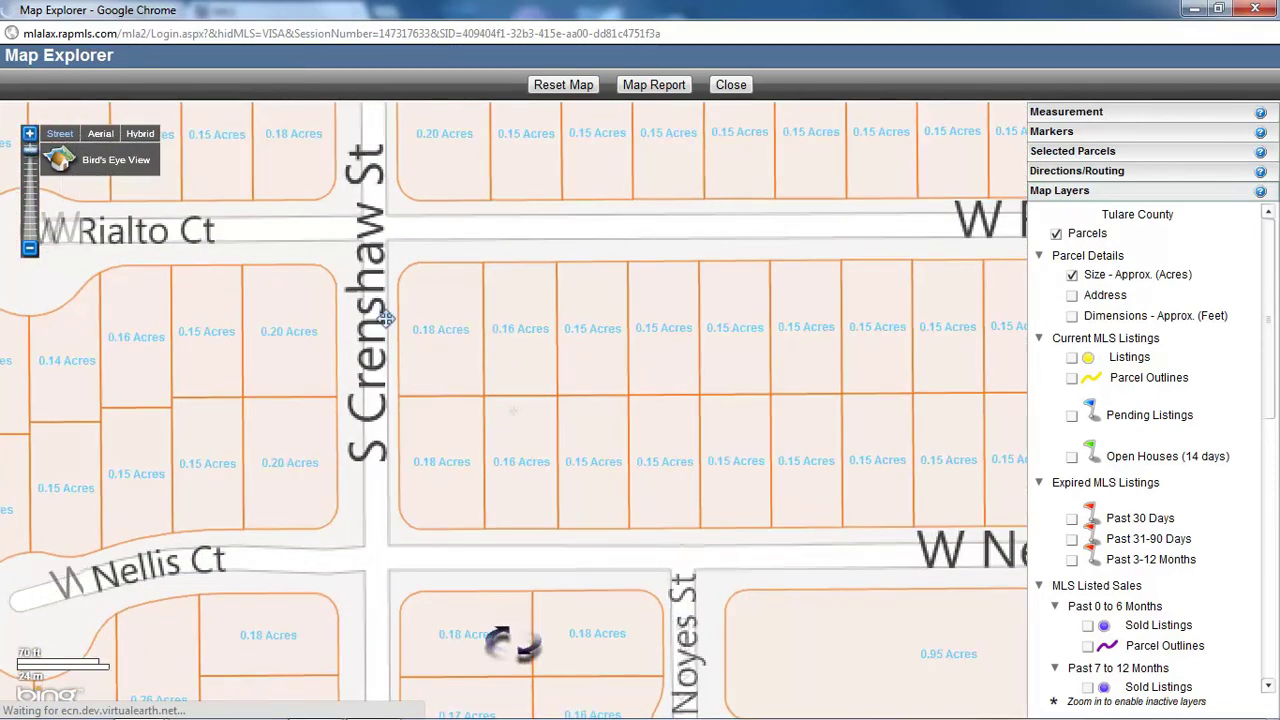
left_click(1072, 276)
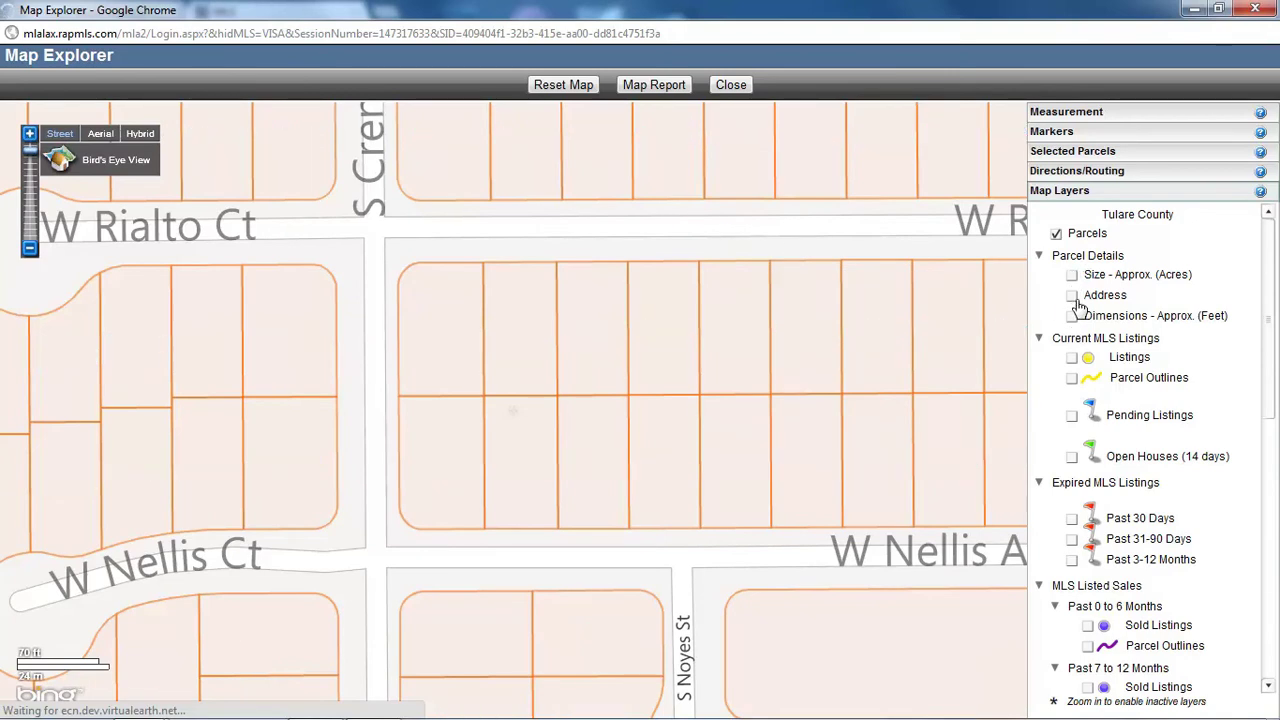
Step: View the parcels' address labels and their approximate dimensions in feet one at a time, hiding each layer again
left_click(1072, 297)
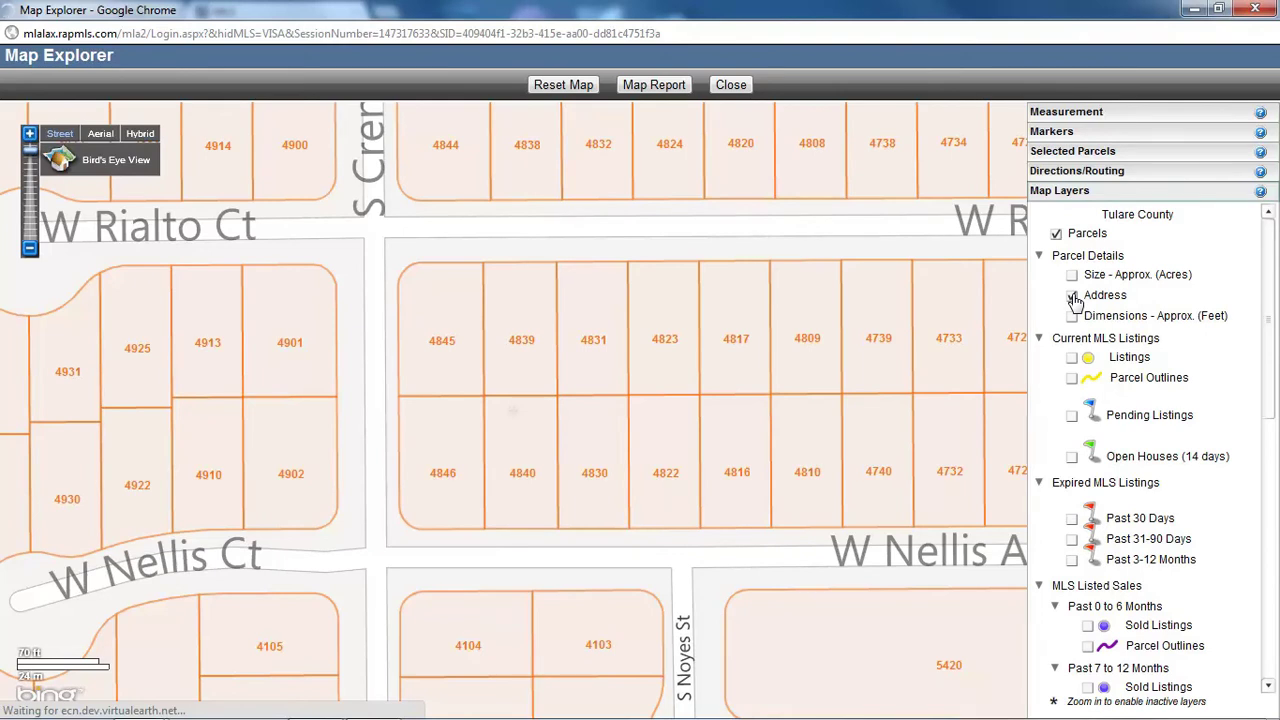
left_click(1073, 297)
left_click(1072, 318)
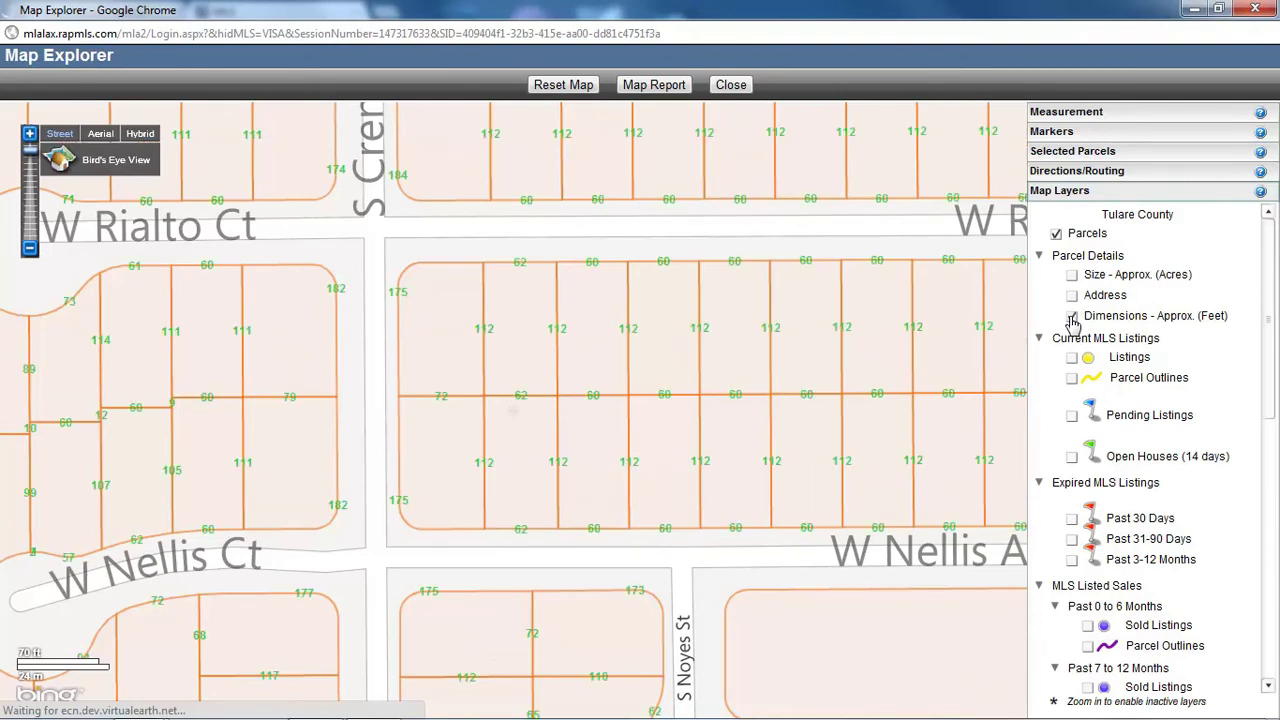
mouse_move(755, 280)
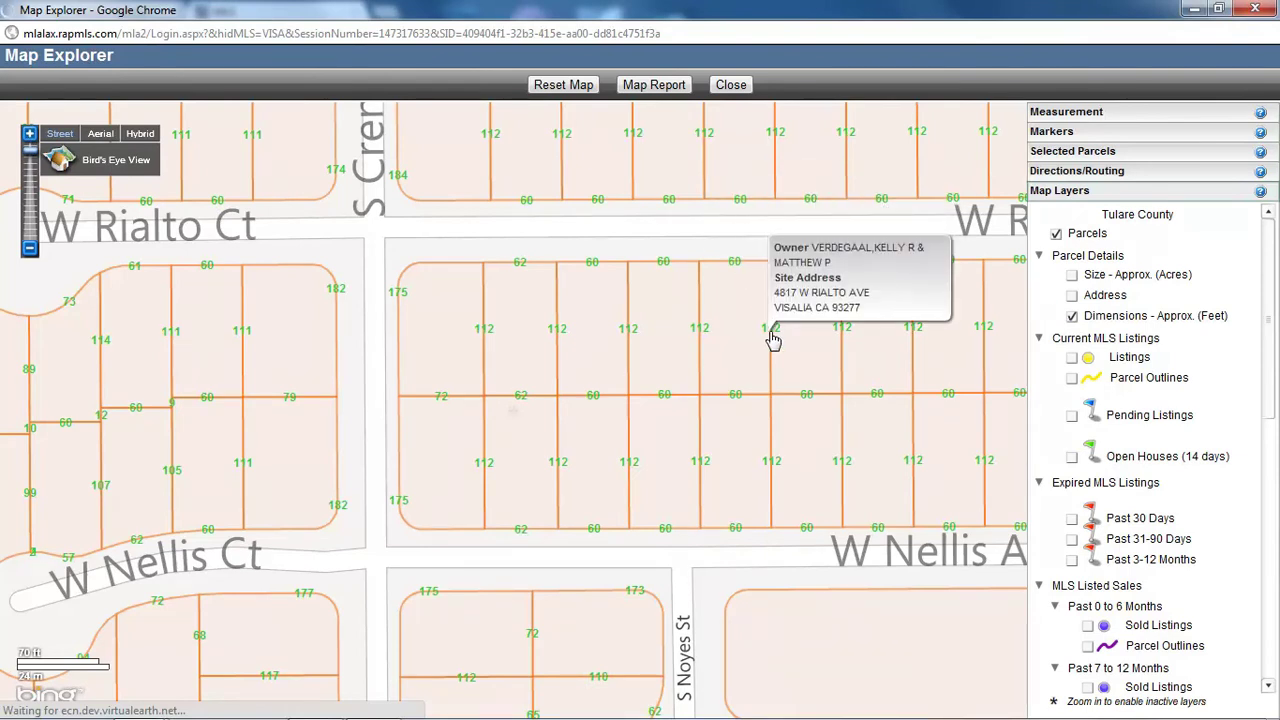
left_click(1072, 316)
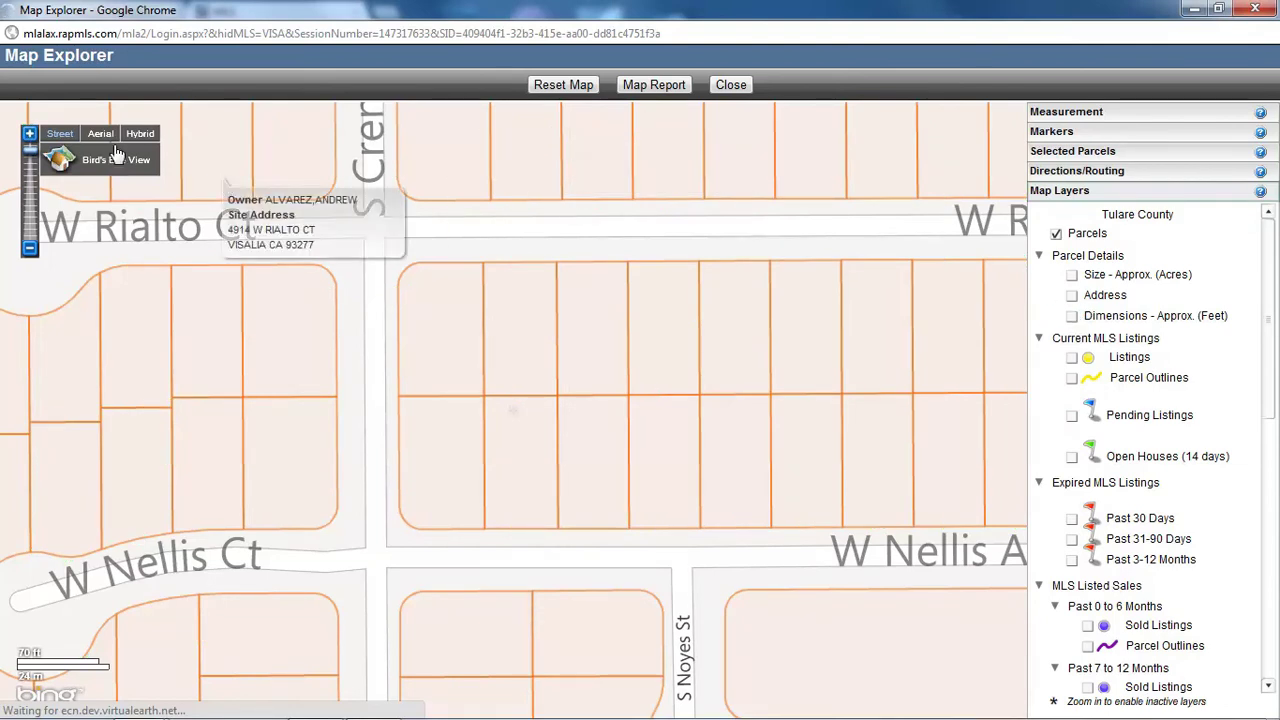
left_click(30, 247)
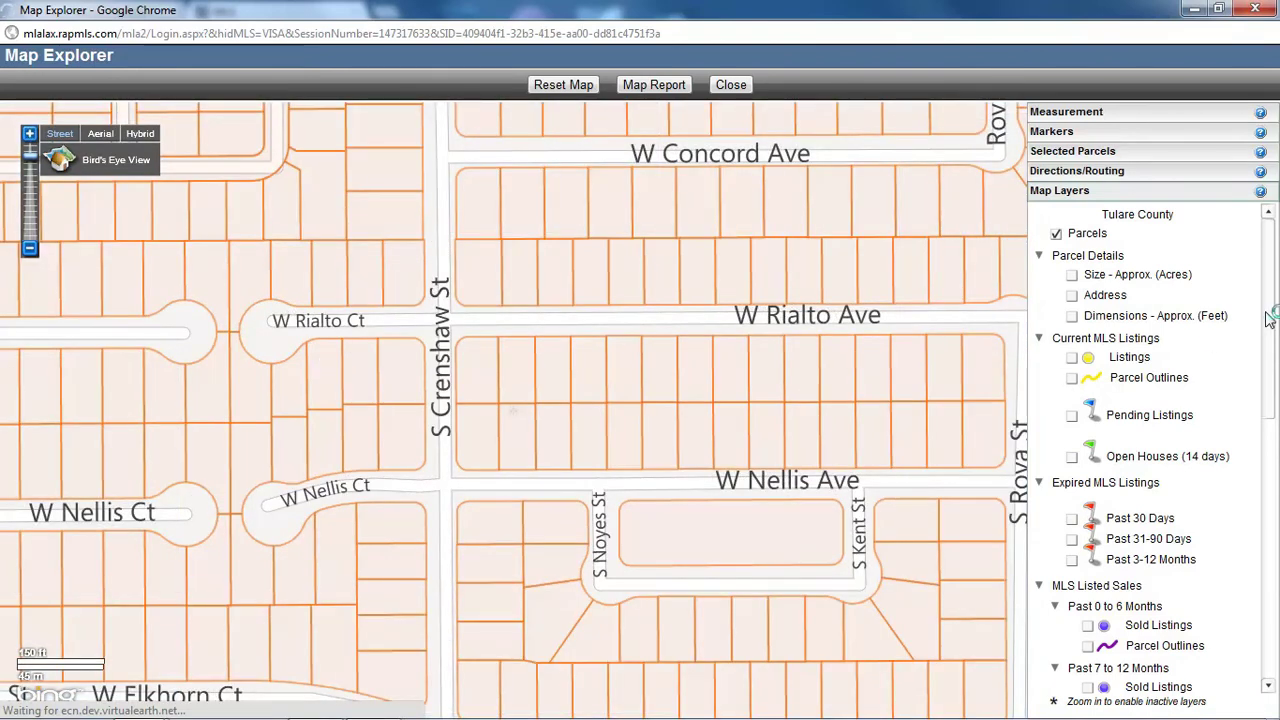
Step: Show the notices of default from the last 30 days, 31-60 days and 61-90 days on the map
left_click_drag(1272, 318, 1277, 570)
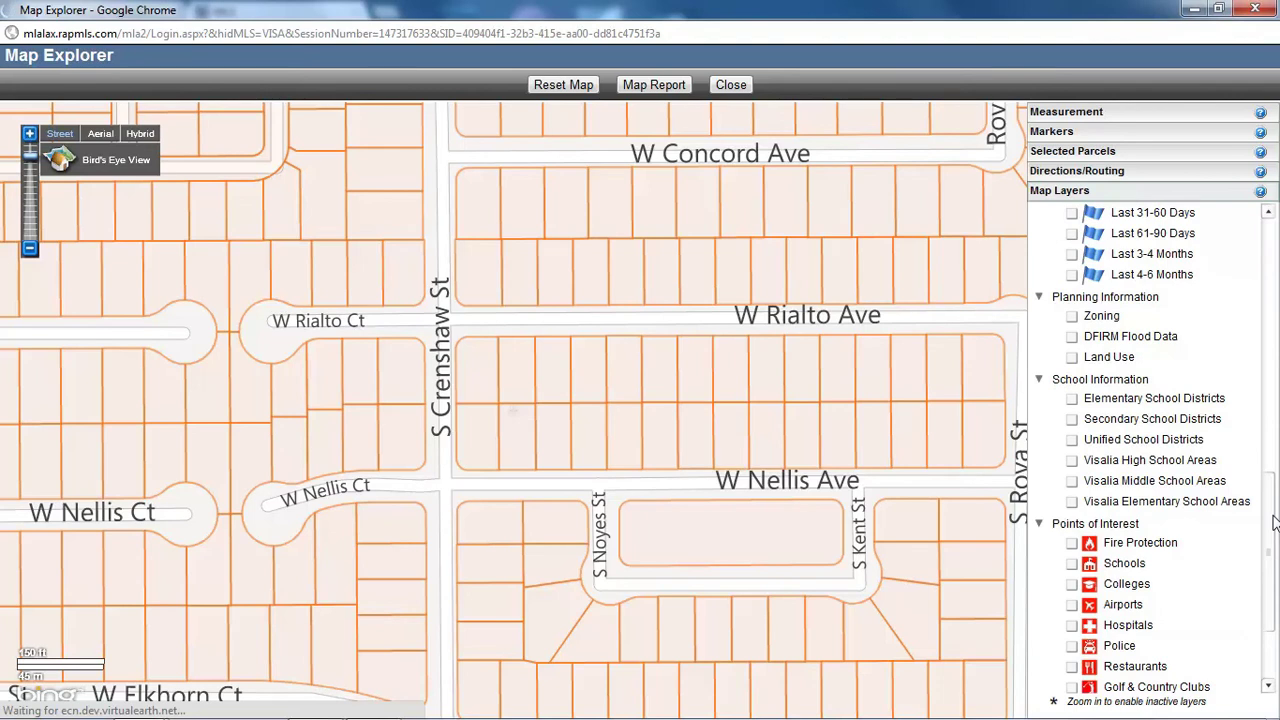
scroll(1274, 465, "up", 2)
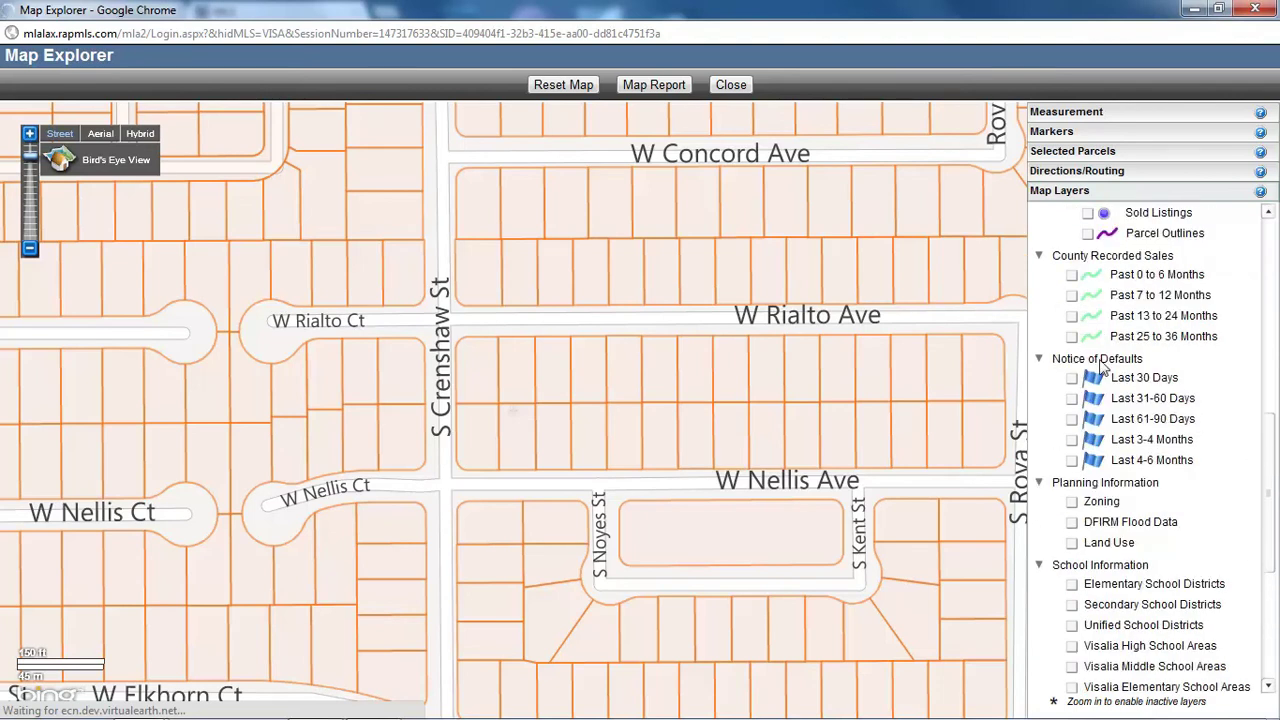
left_click(1072, 379)
left_click(1072, 399)
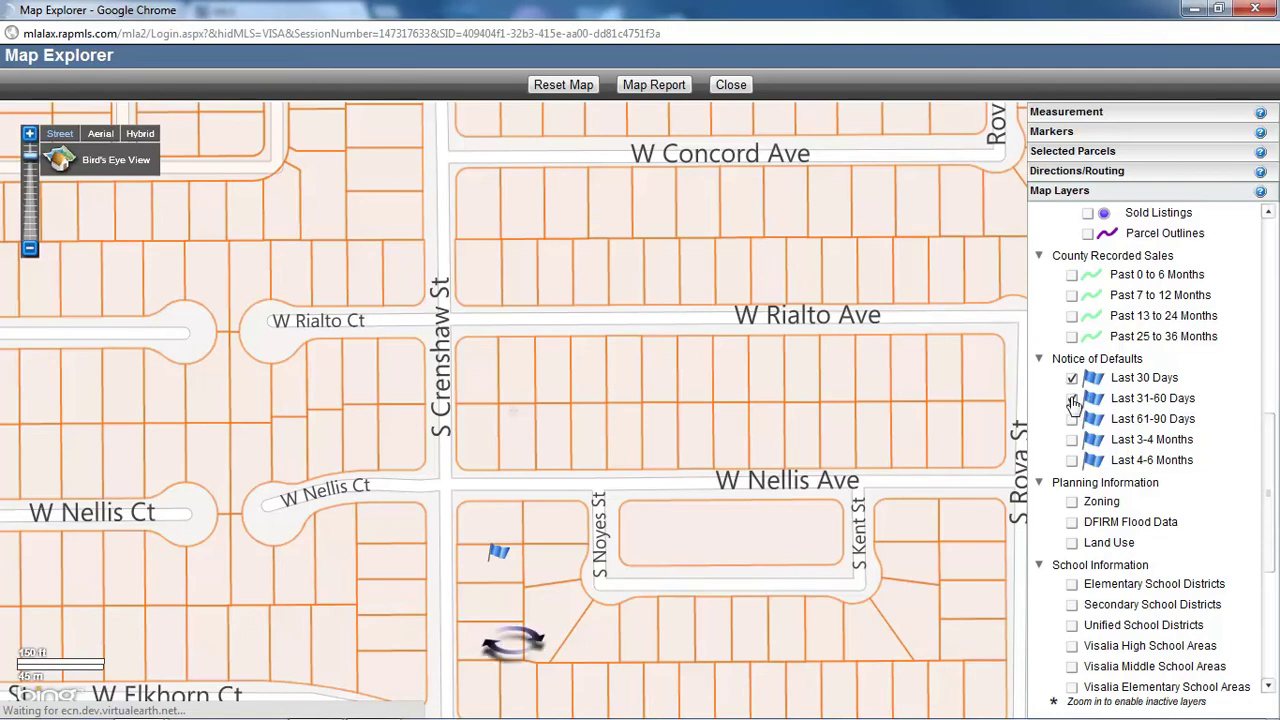
left_click(1073, 420)
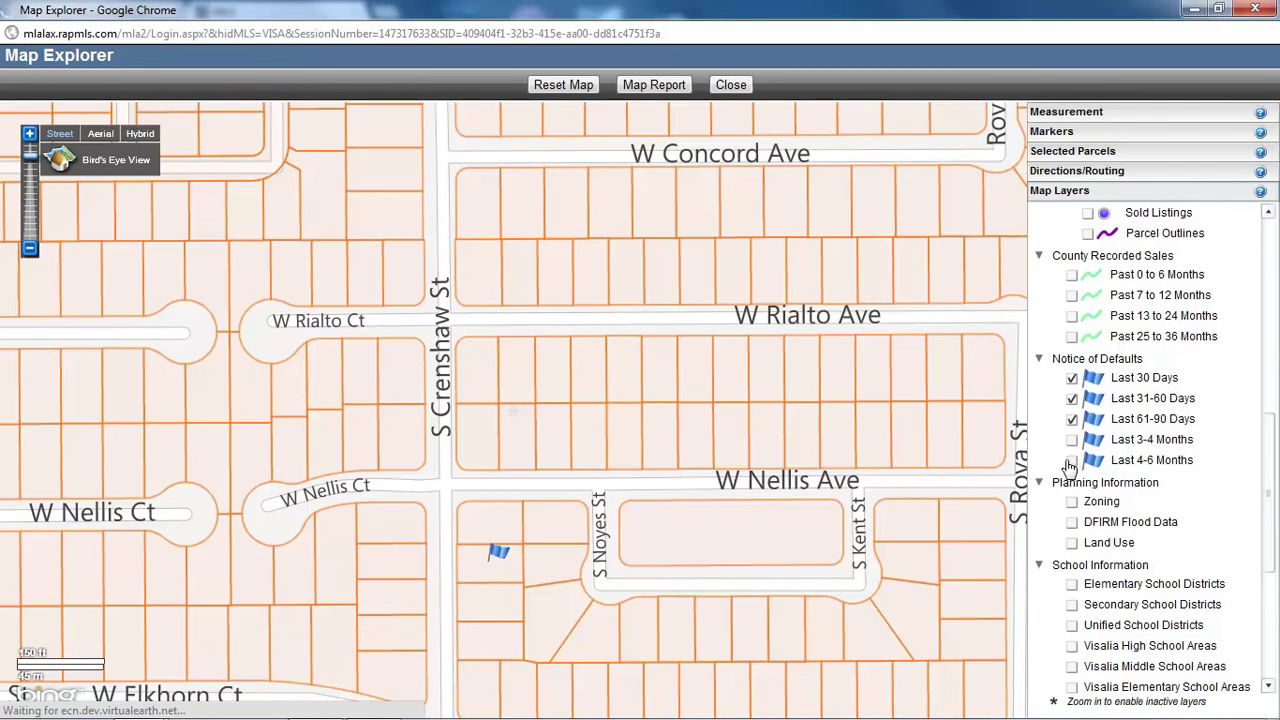
Step: Open the notice of default flagged on S Crenshaw St and view its full foreclosure report
left_click(502, 558)
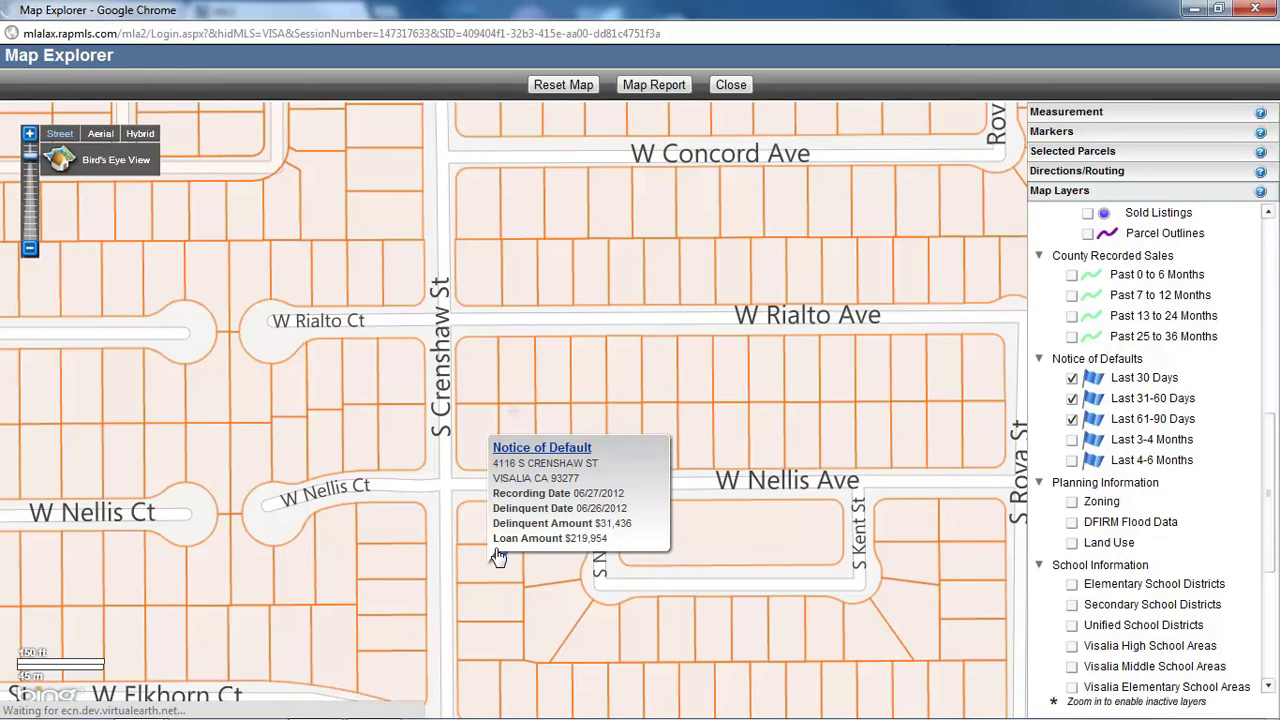
left_click(498, 557)
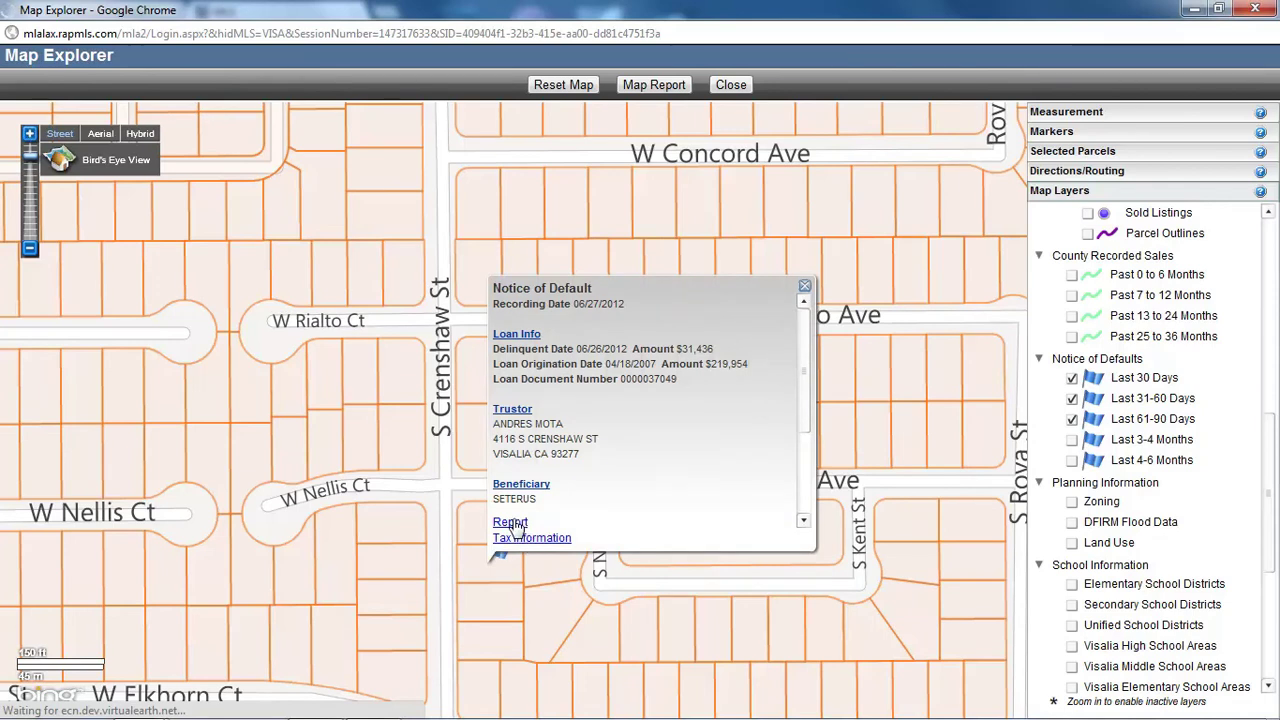
left_click(510, 523)
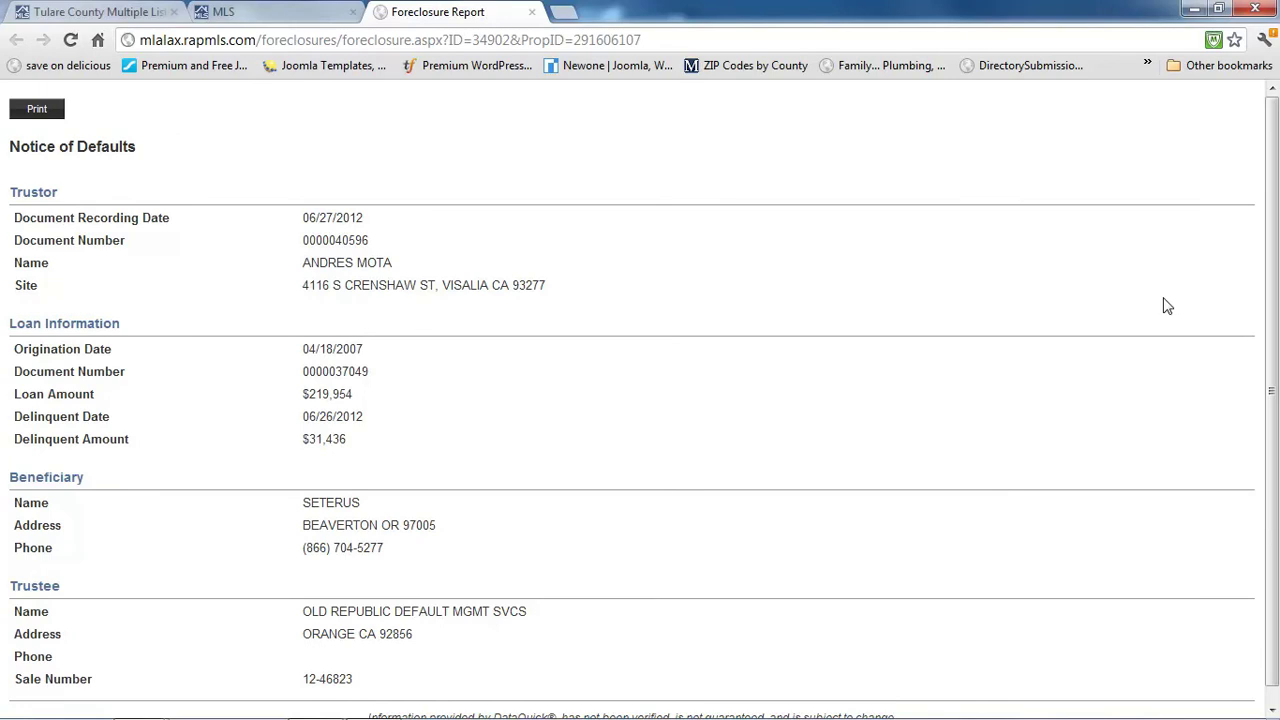
left_click_drag(1270, 257, 1258, 222)
Step: Close the foreclosure report and property profile pages, and return to Map Explorer with the notice of default popup closed
left_click(293, 13)
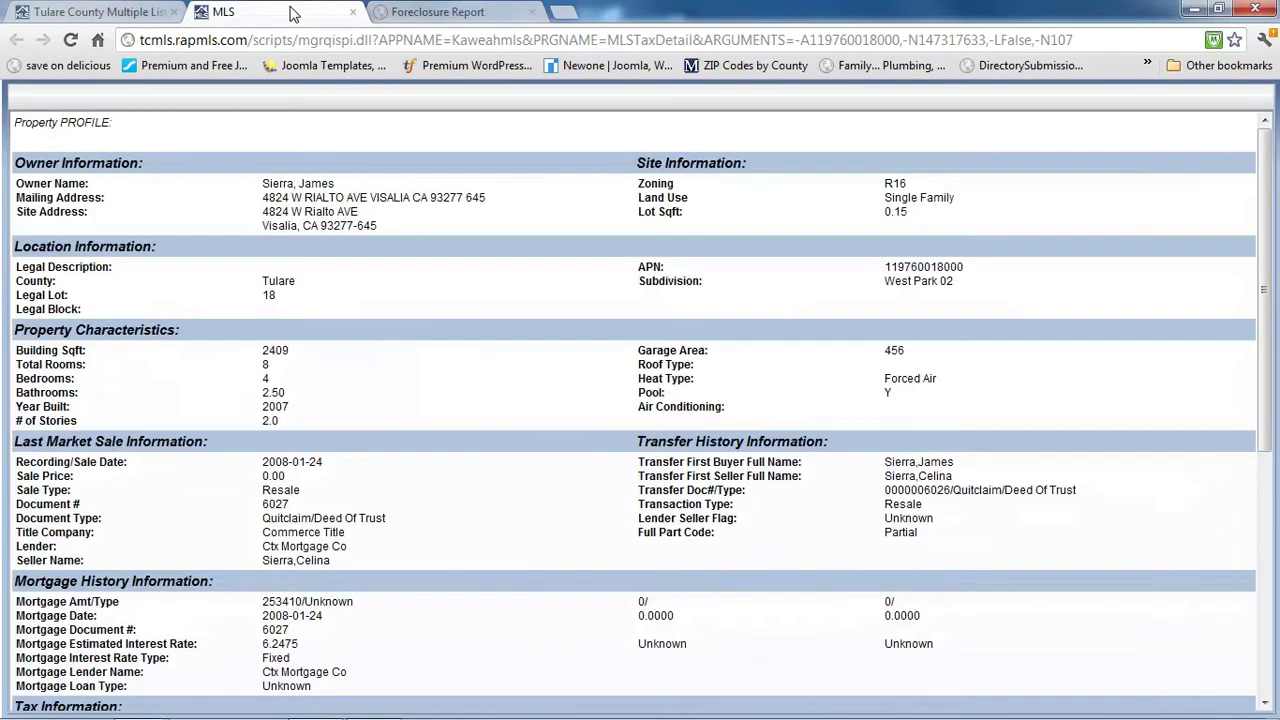
left_click(353, 12)
left_click(353, 12)
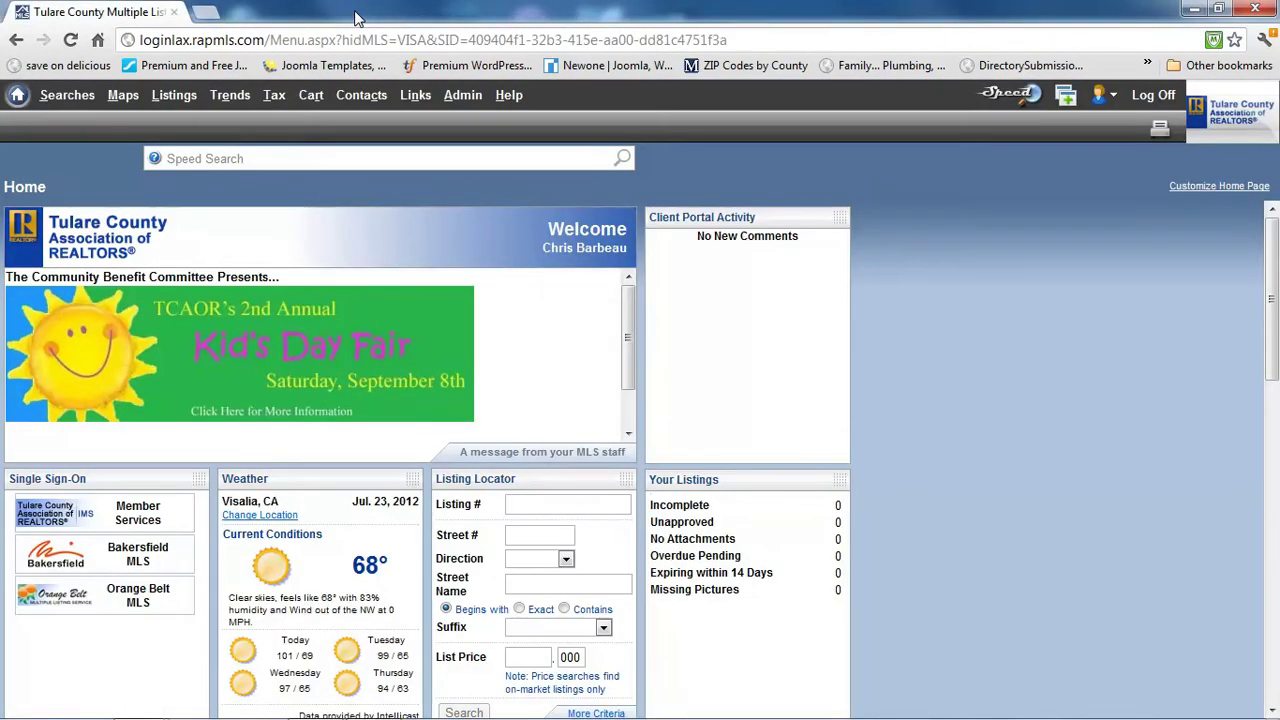
left_click(205, 12)
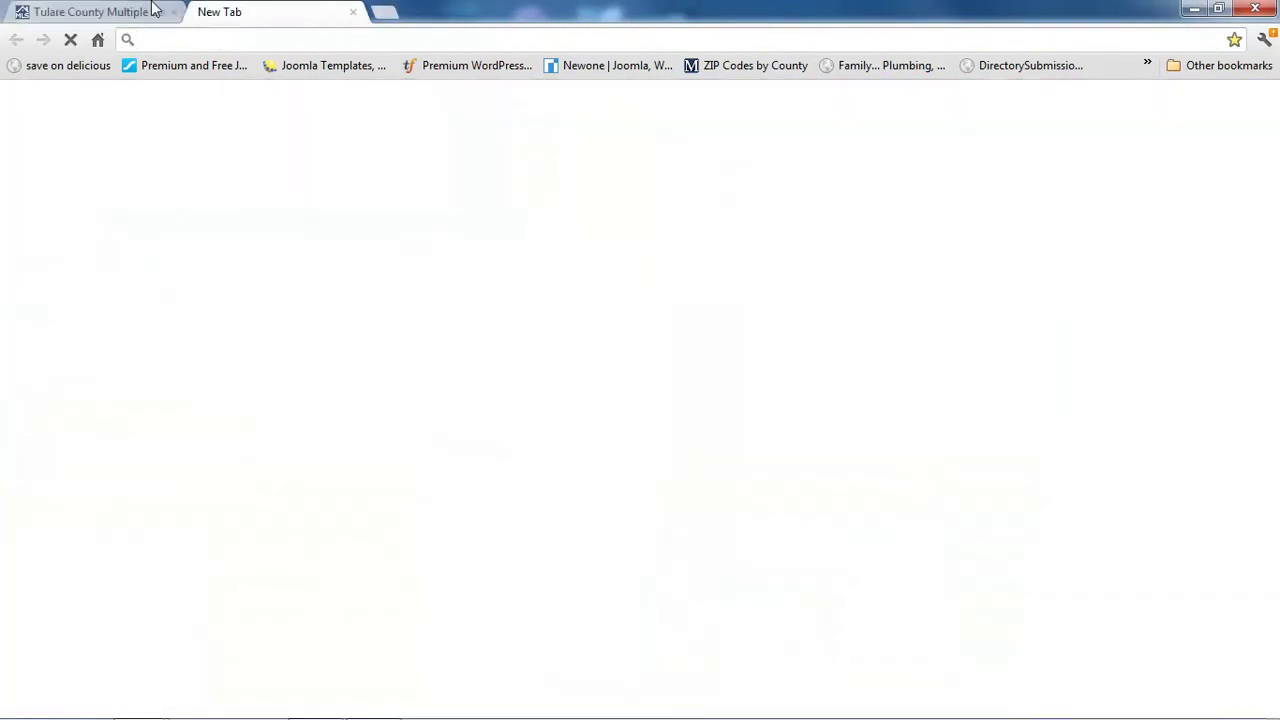
left_click(120, 12)
mouse_move(174, 95)
key("alt+Tab")
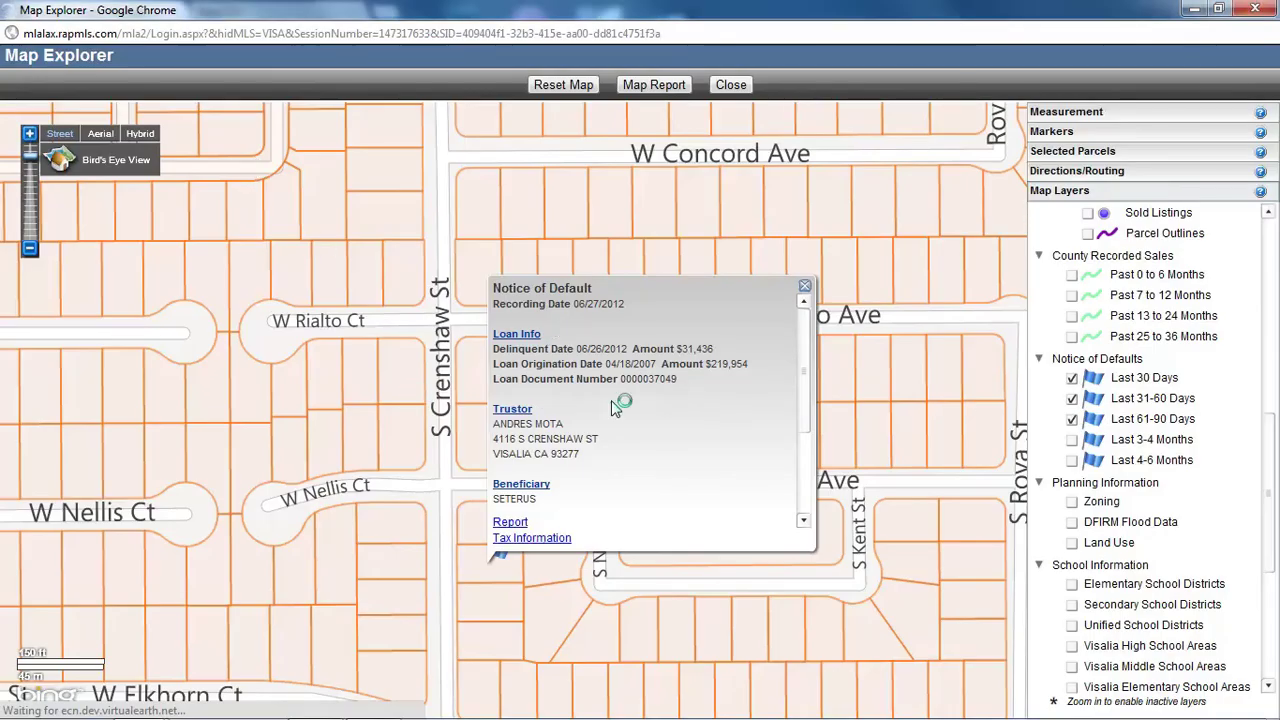
left_click(806, 289)
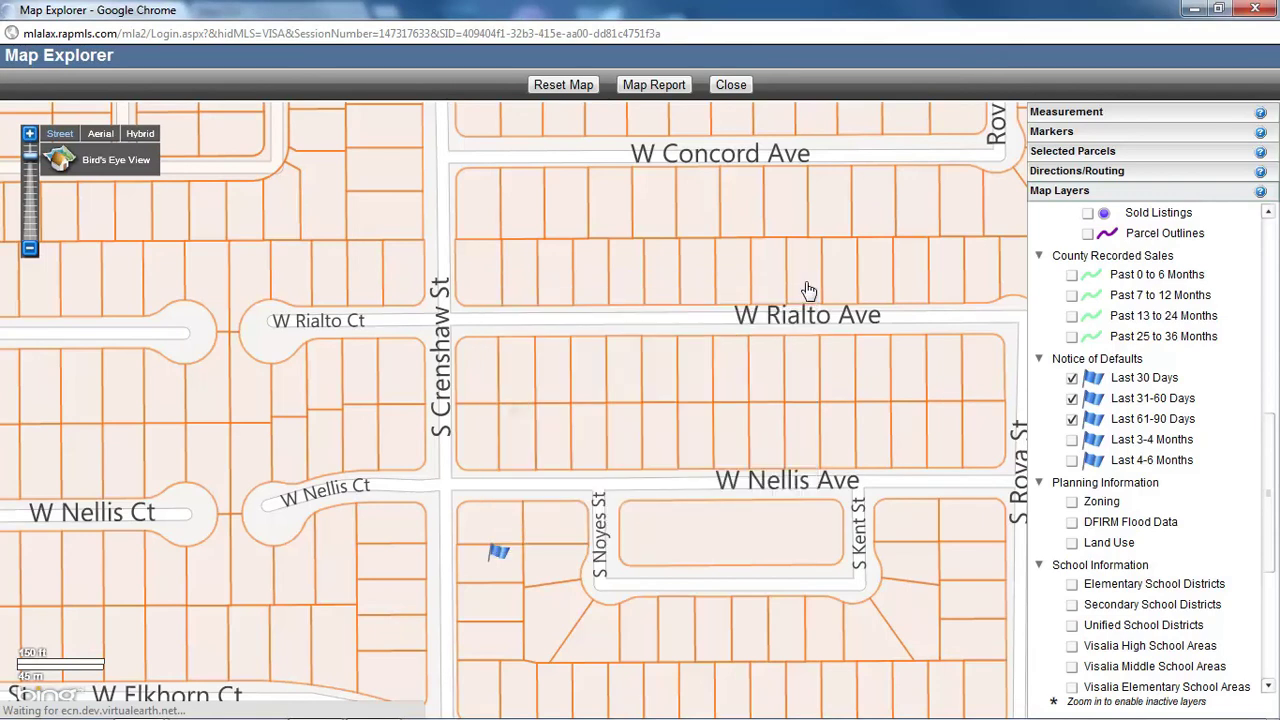
Step: Add the notices of default from the last 3-4 months and 4-6 months to the map for a wider neighborhood view
left_click(1073, 441)
left_click(1072, 461)
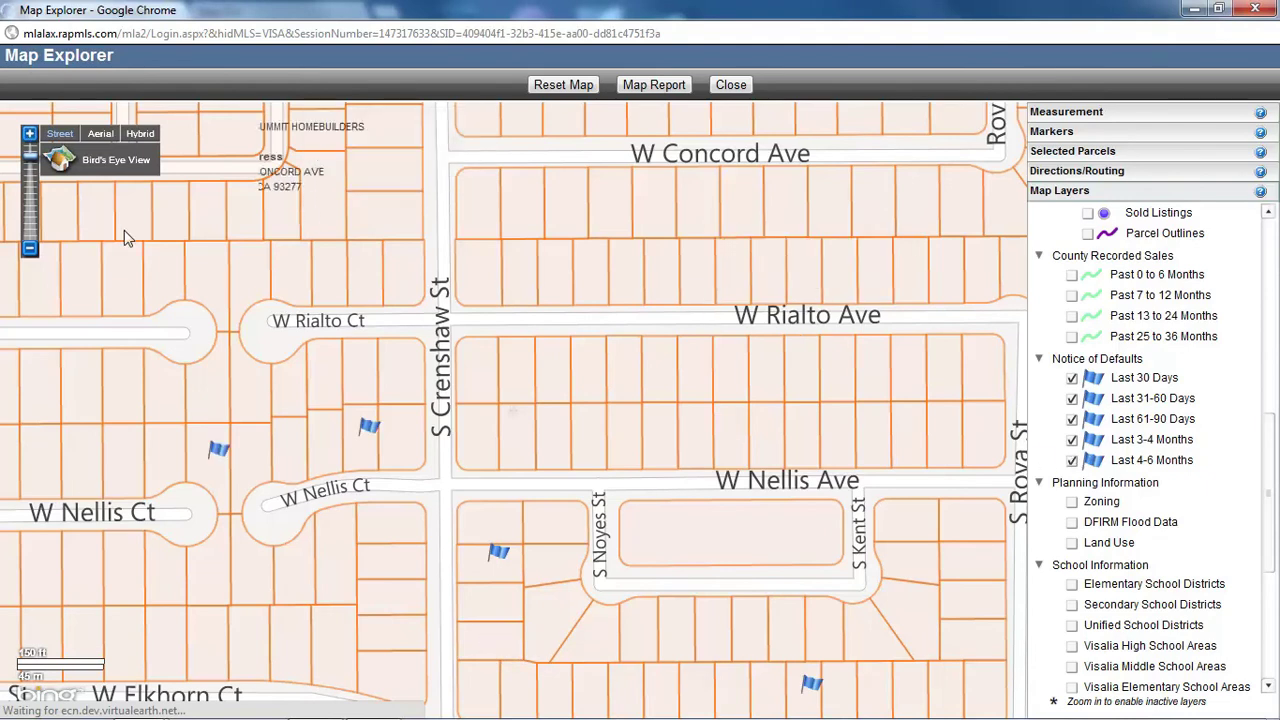
left_click(29, 247)
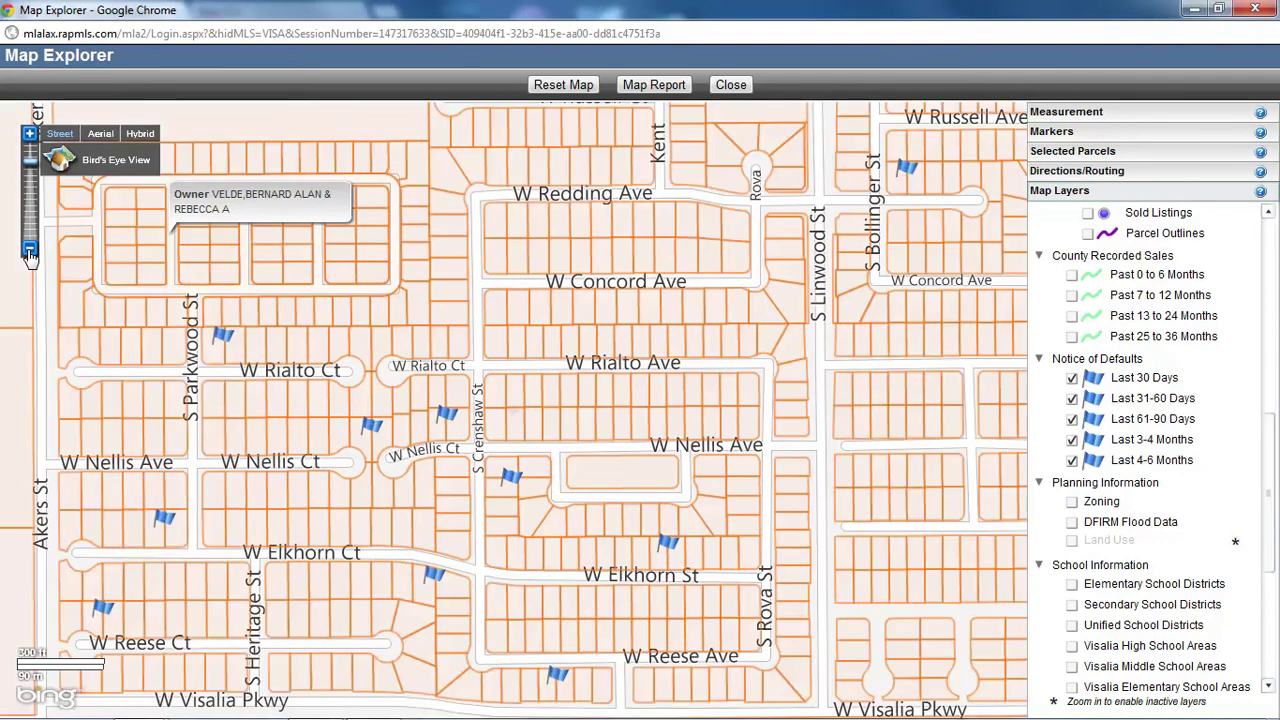
mouse_move(373, 433)
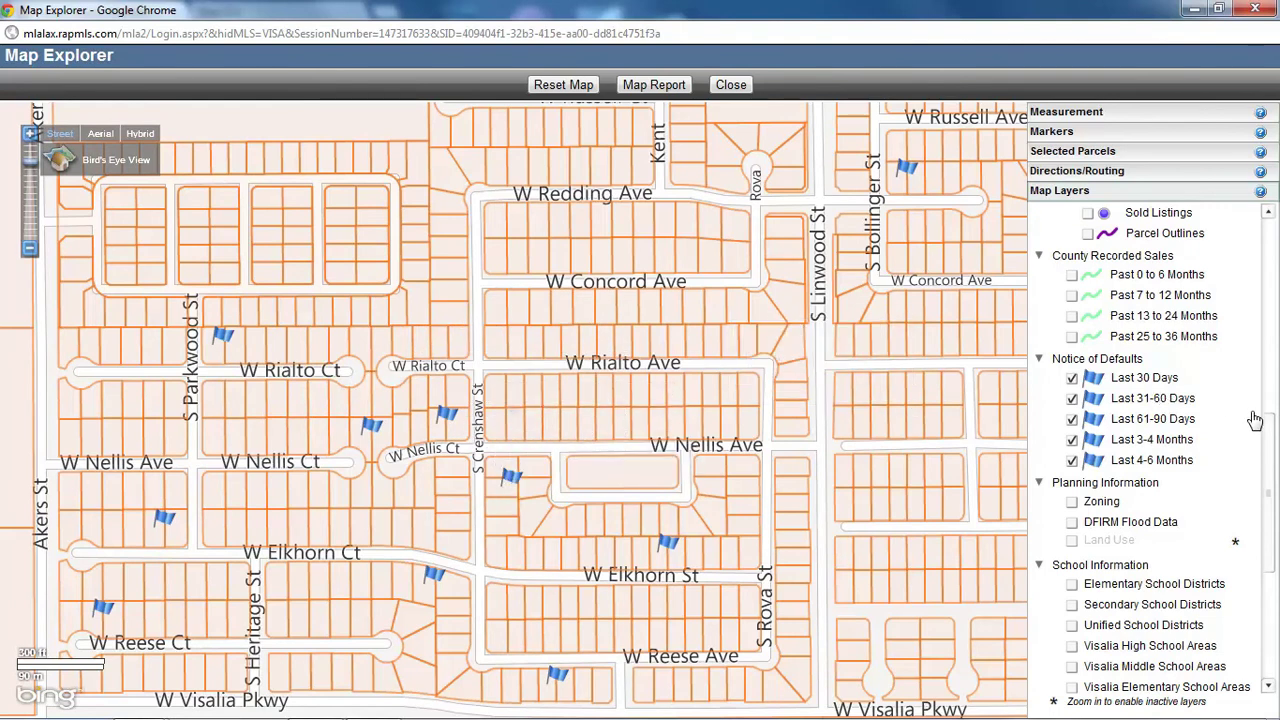
Step: Show the current MLS listings, view the listing detail of the active property on W Rialto Ave, and close the detail window
left_click_drag(1276, 432, 1276, 230)
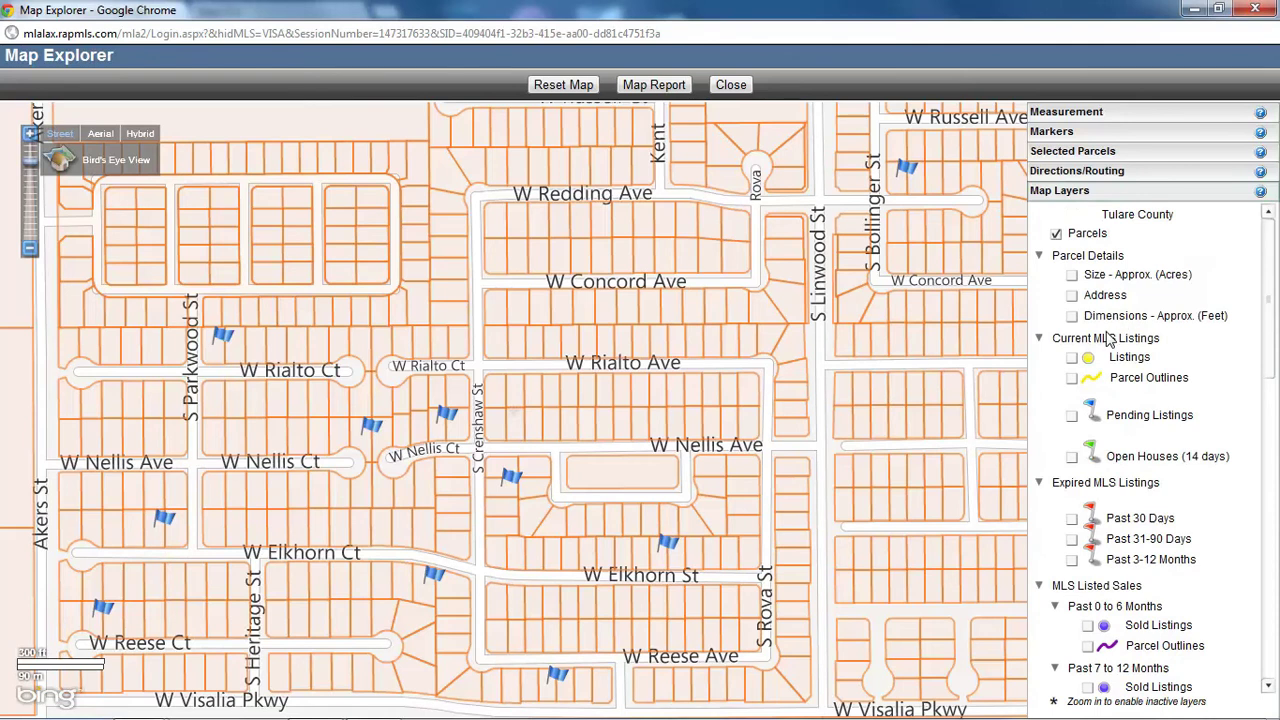
left_click(1073, 360)
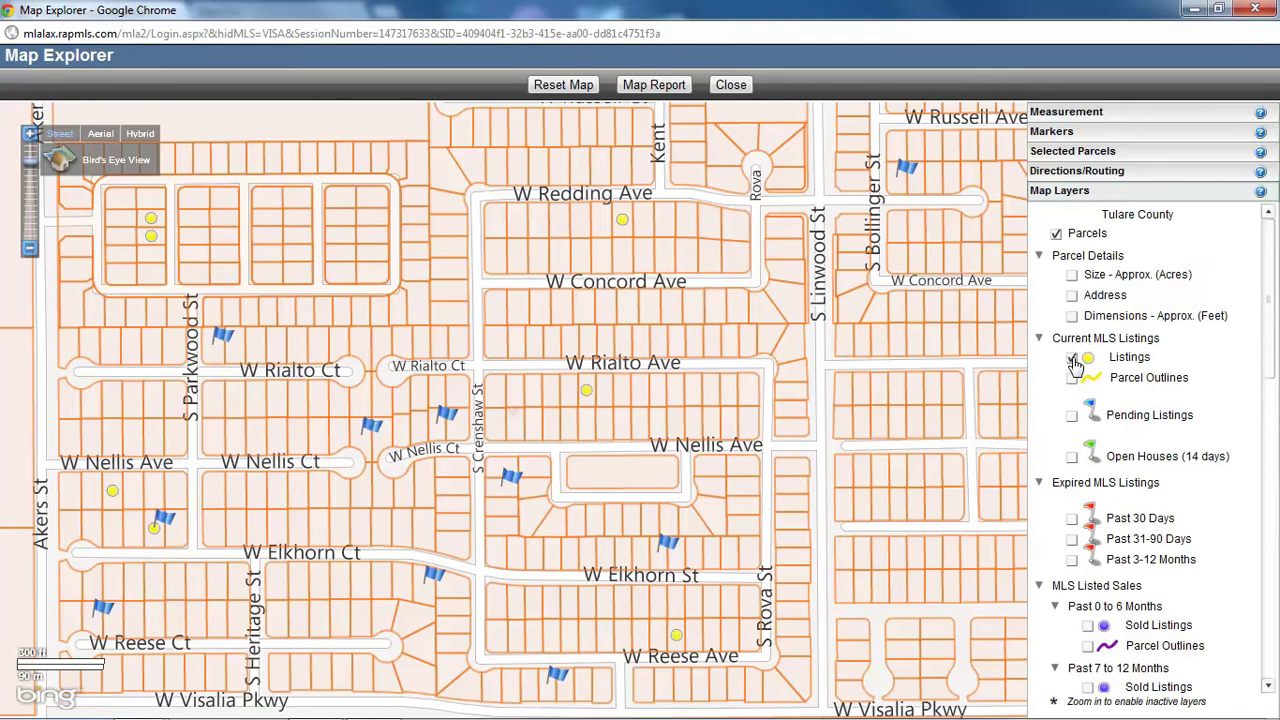
mouse_move(590, 393)
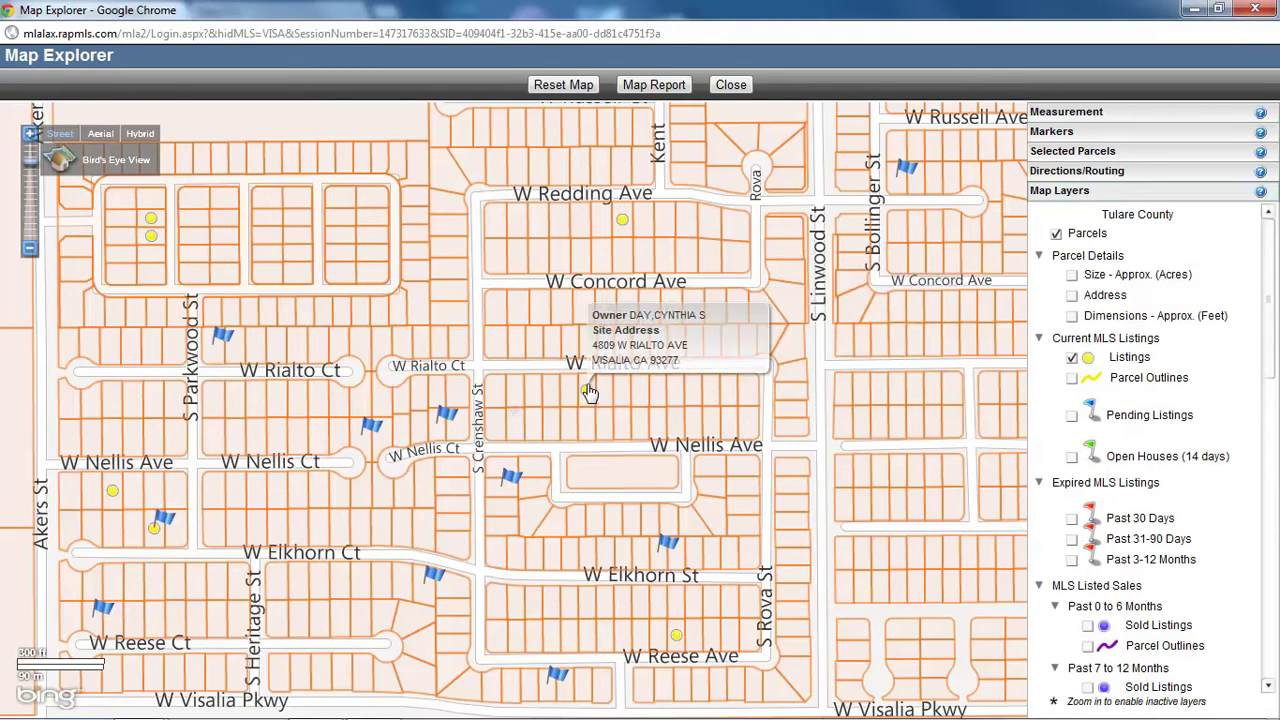
left_click(588, 394)
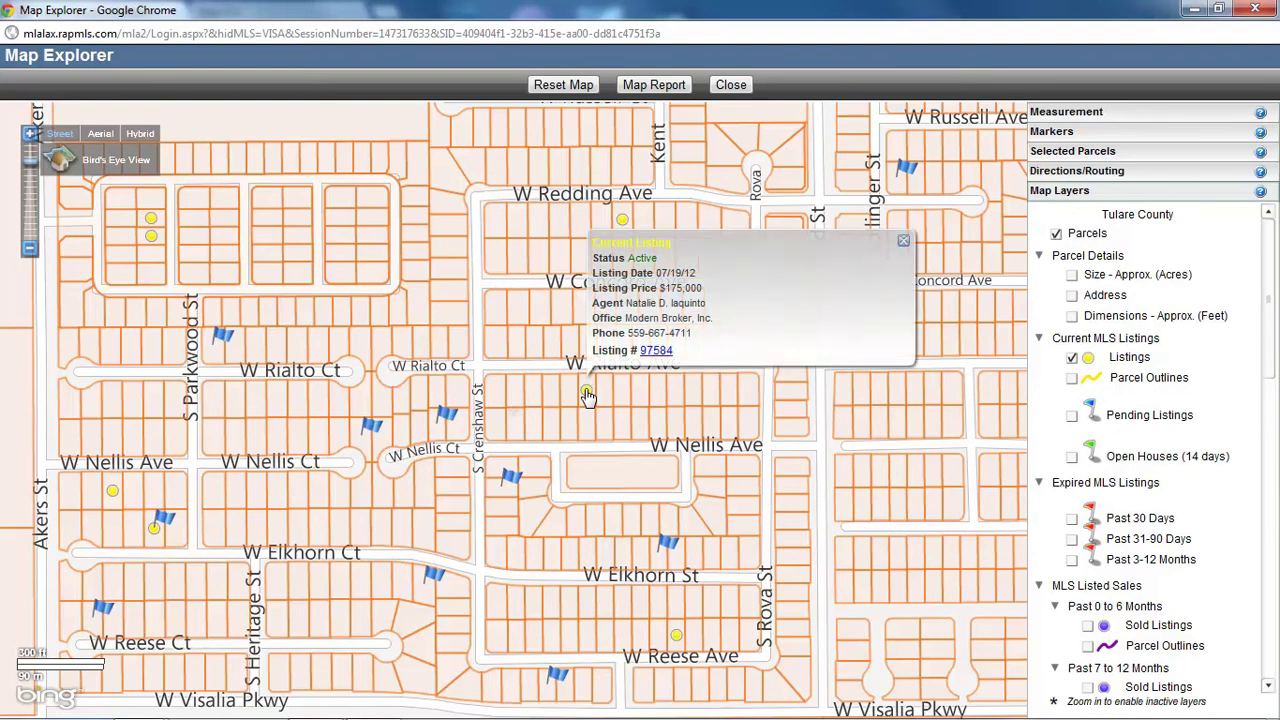
left_click(657, 350)
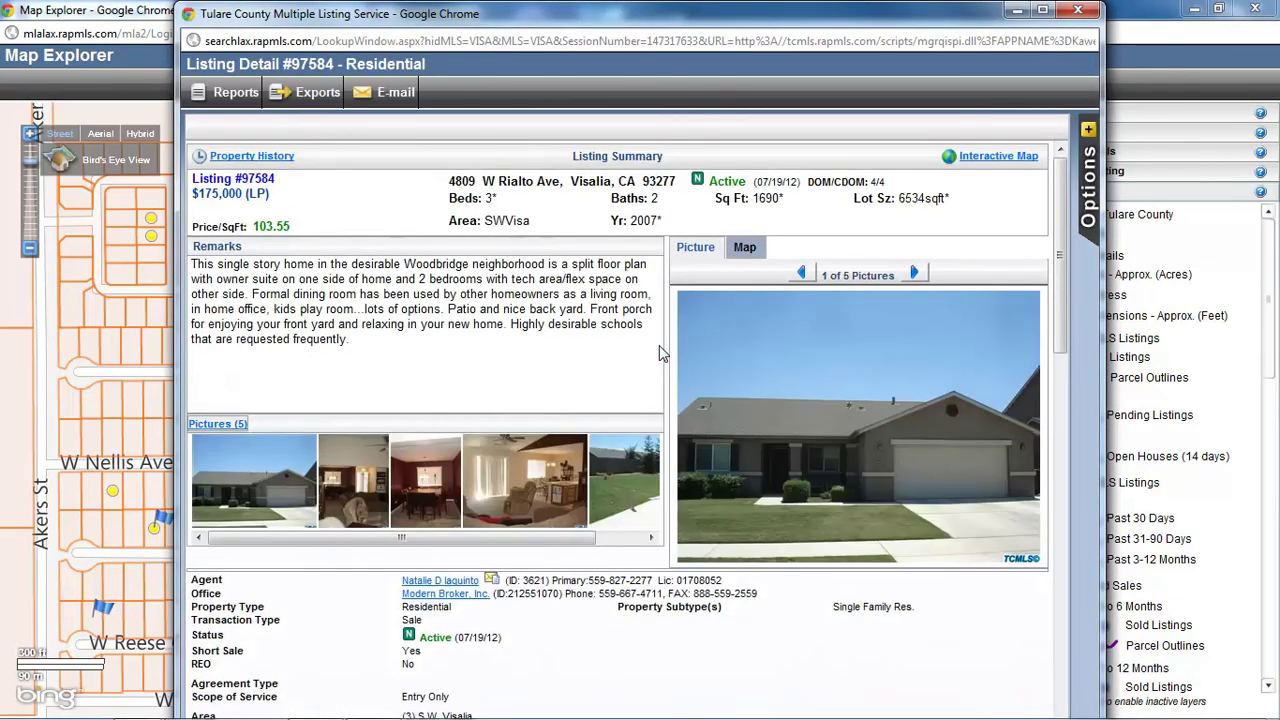
left_click(1078, 11)
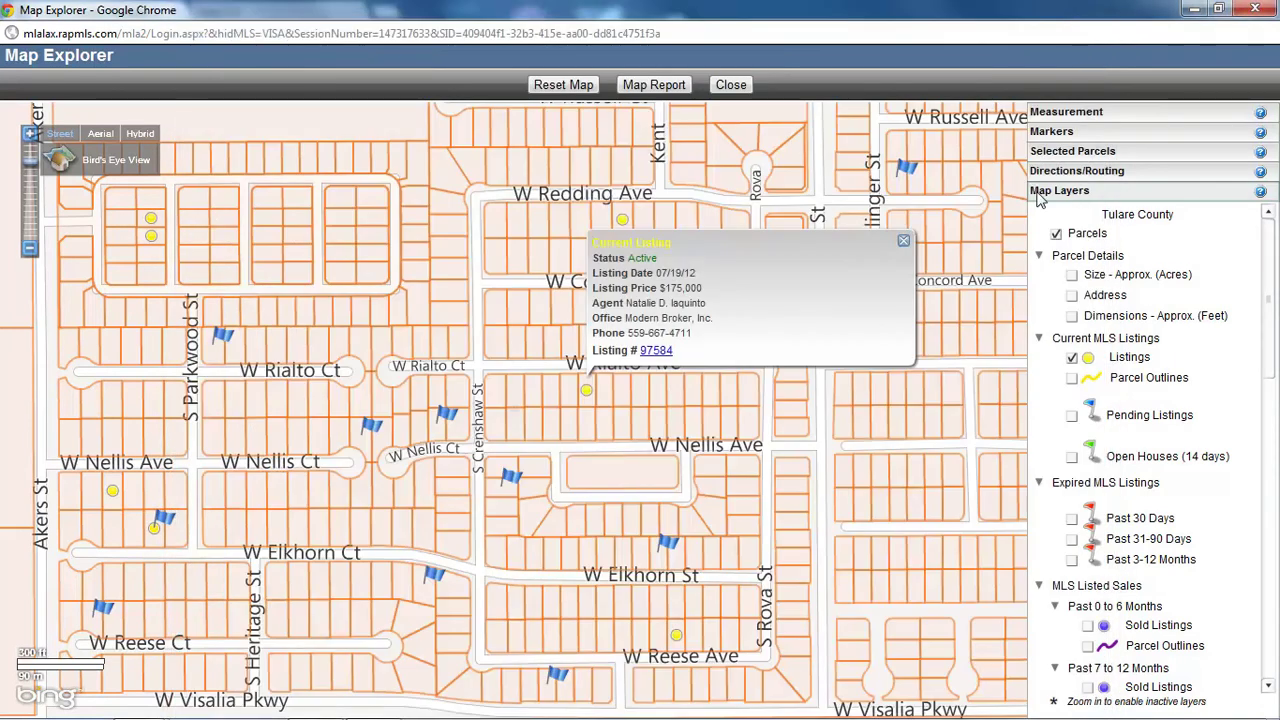
Step: Show the pending listings and open the summary of the pending property east of S Linwood St
left_click(1072, 417)
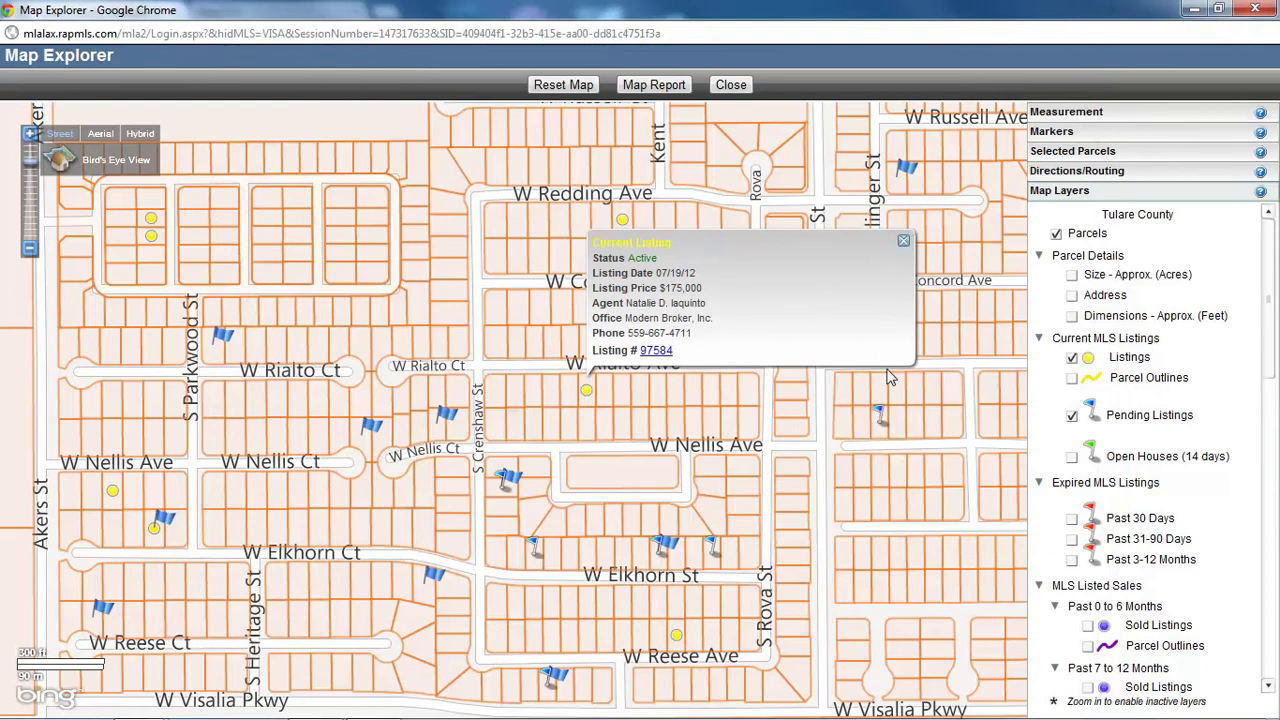
left_click(878, 413)
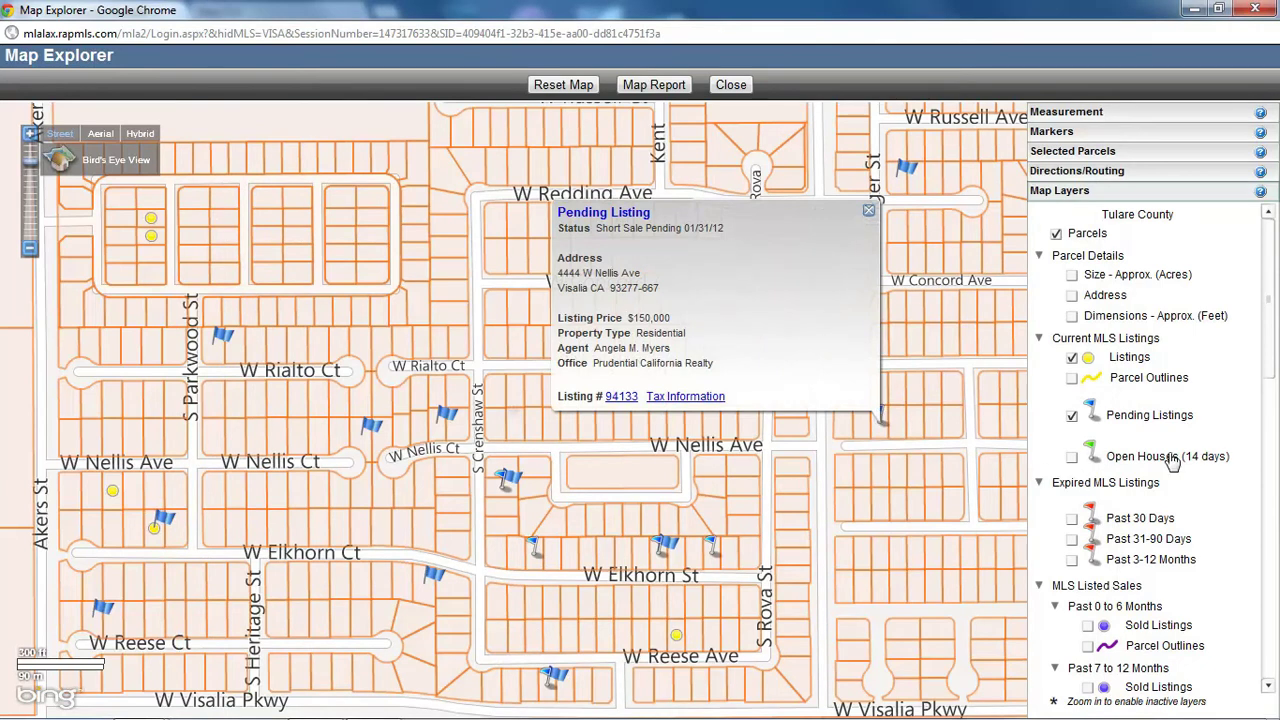
Step: Show expired listings for the past 30 days, 31-90 days and 3-12 months, and open the summary of one on W Nellis Ct
left_click(1072, 520)
left_click(1072, 540)
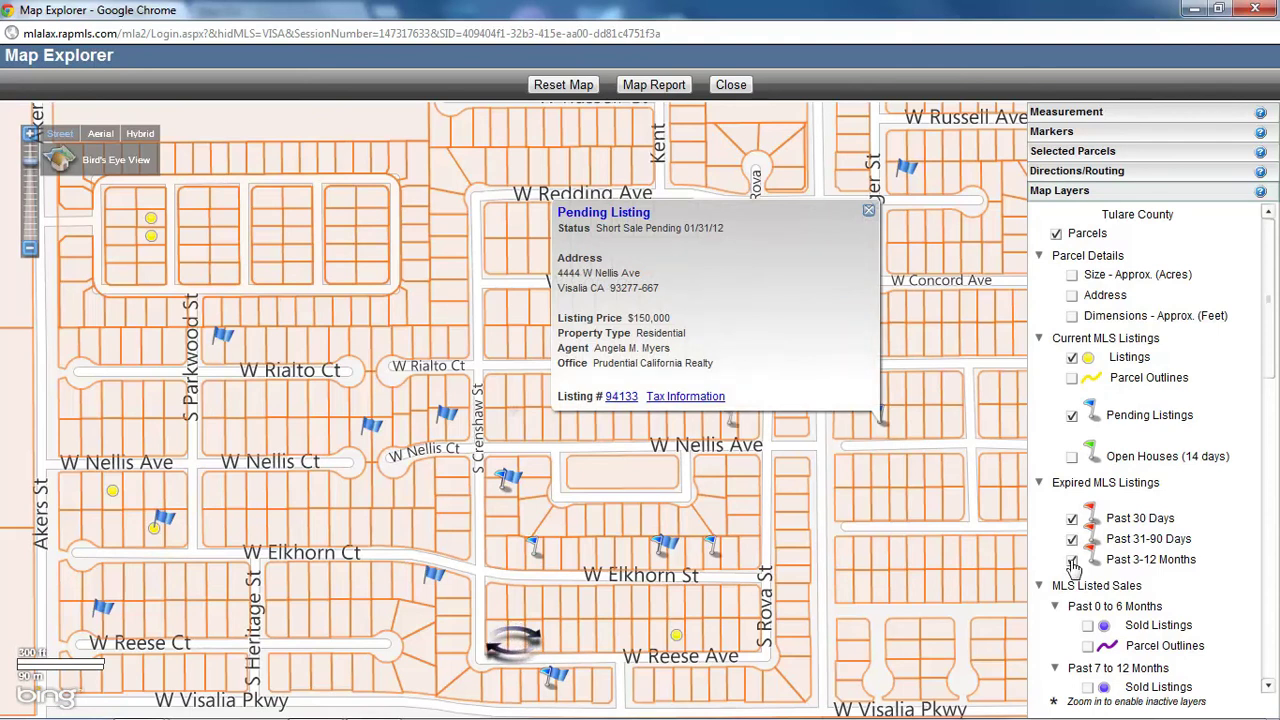
left_click(1072, 562)
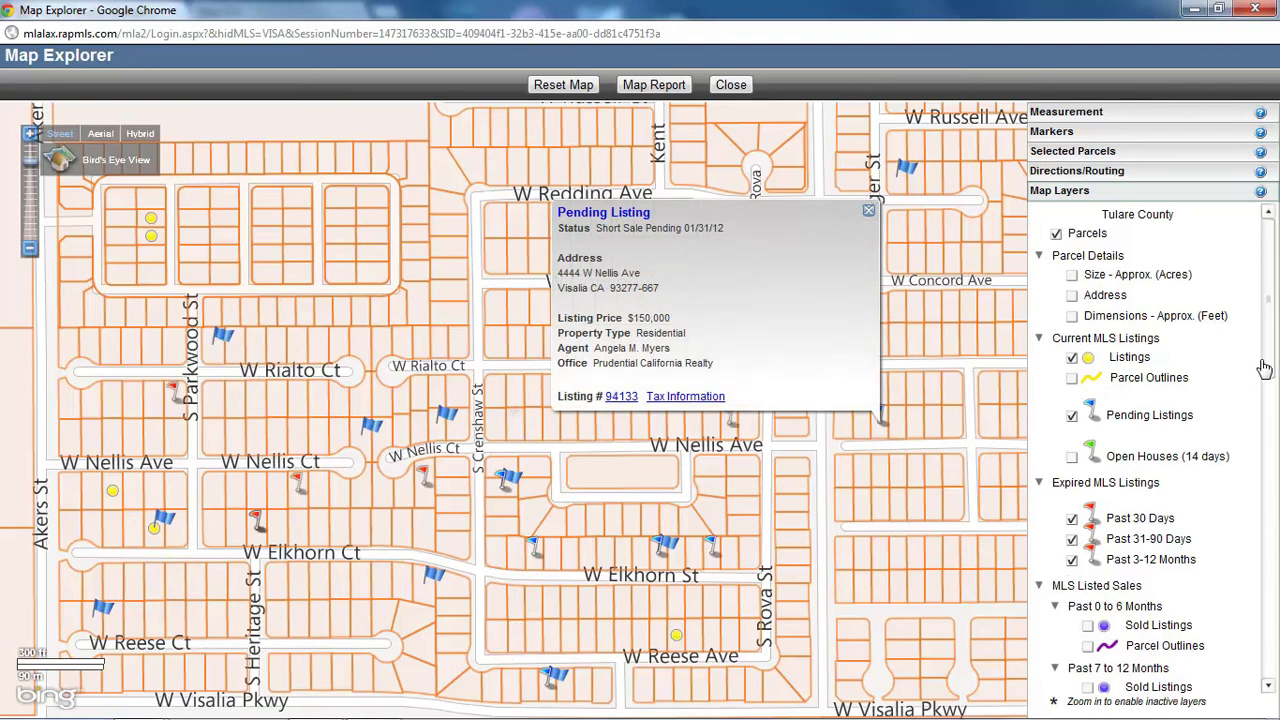
left_click(298, 483)
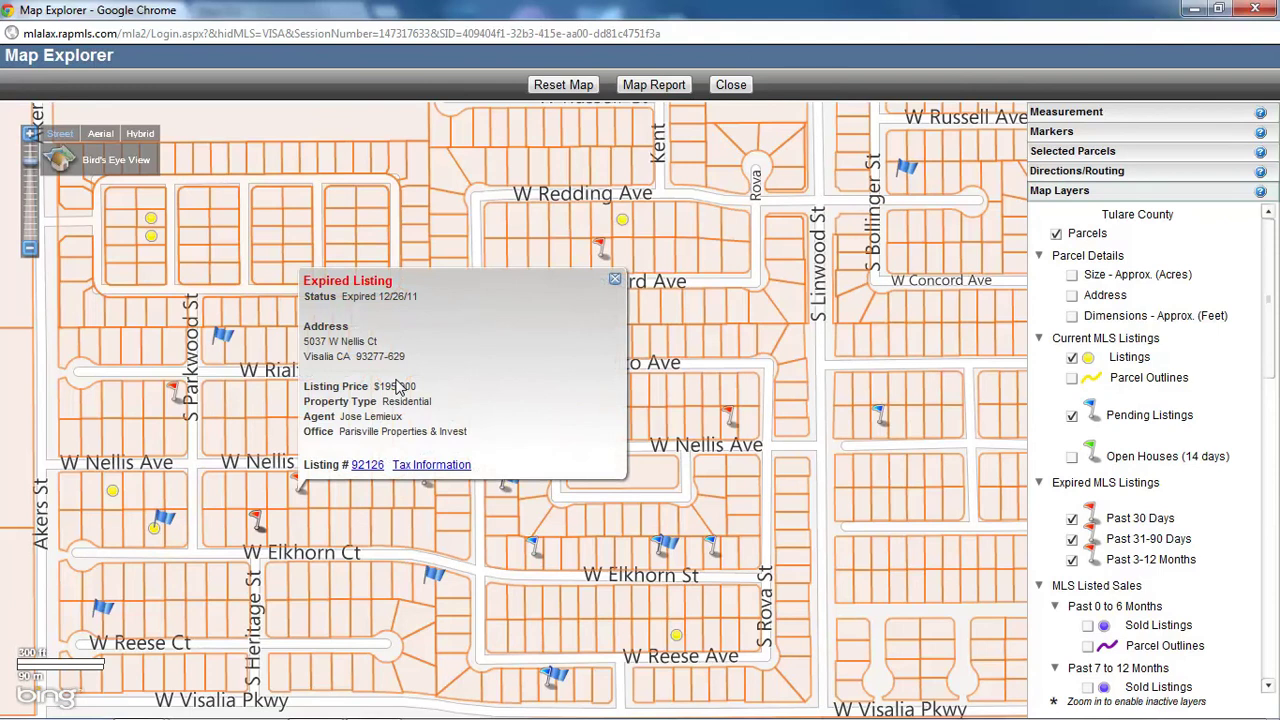
Step: Show the DFIRM flood data layer, close the expired listing popup, and view the flood zones across the surrounding area
left_click_drag(1268, 330, 1275, 551)
scroll(1270, 487, "down", 1)
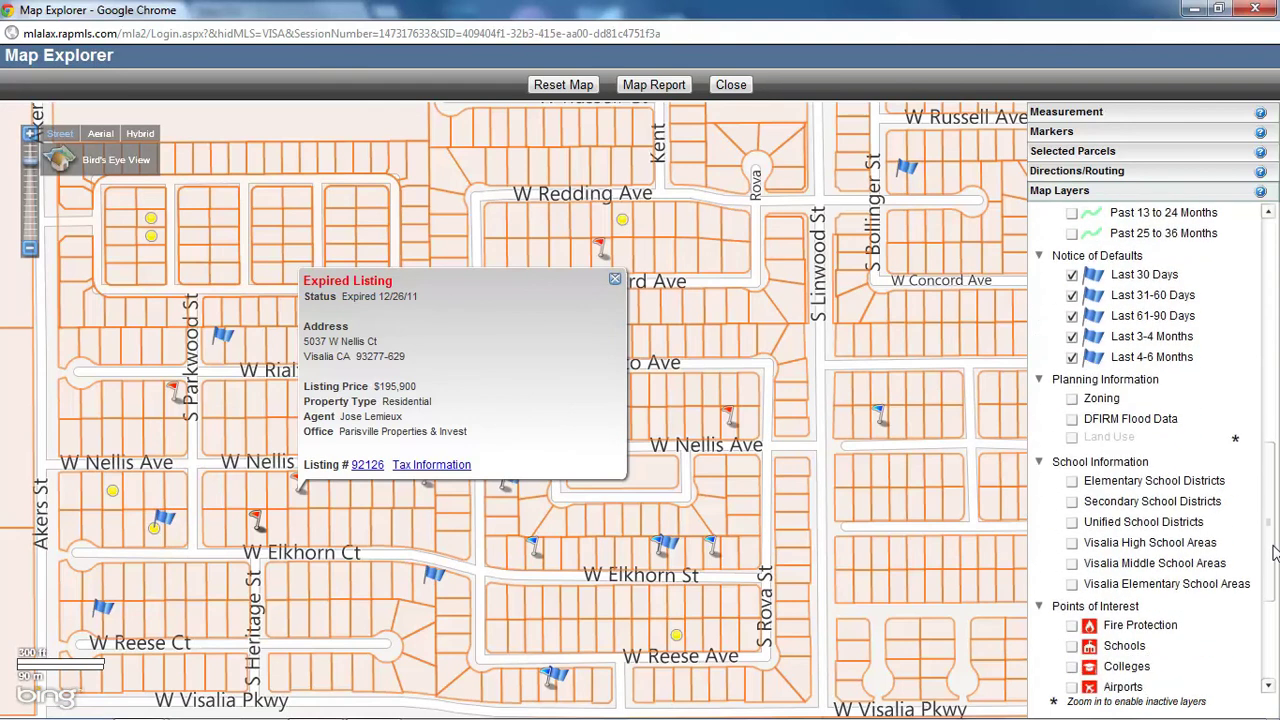
left_click(1072, 421)
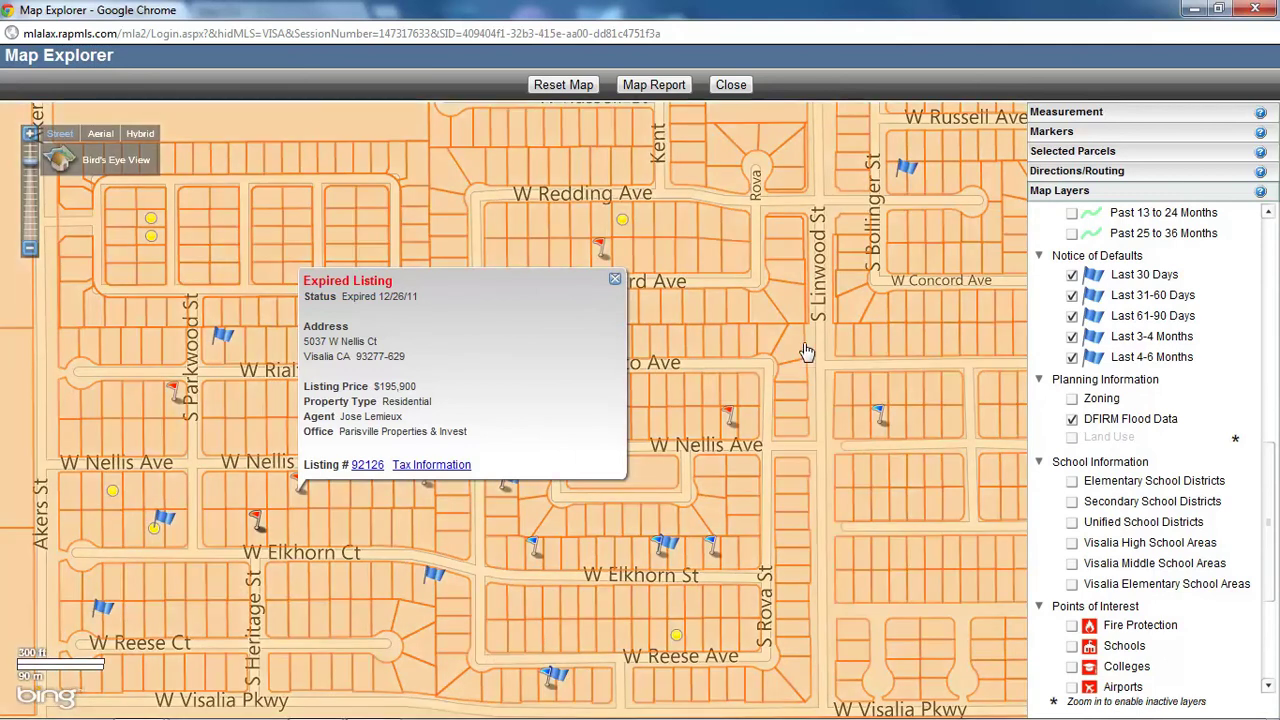
left_click(615, 279)
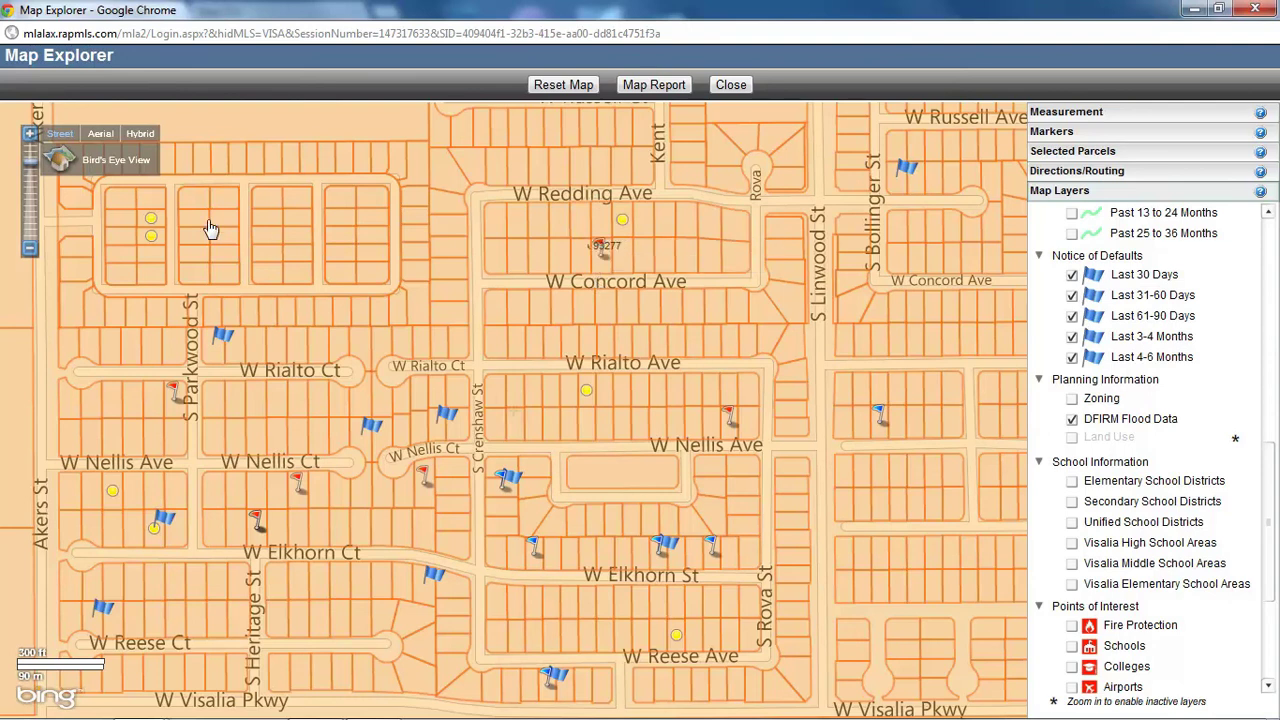
left_click(30, 250)
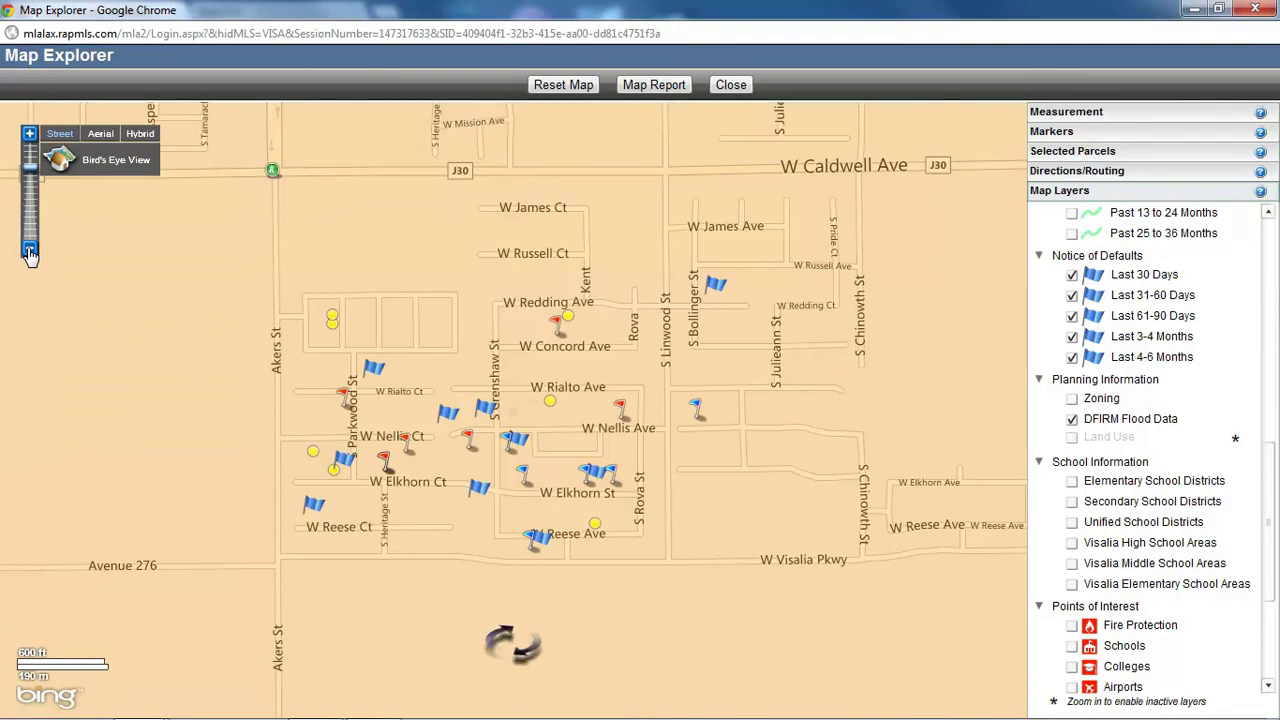
left_click(30, 250)
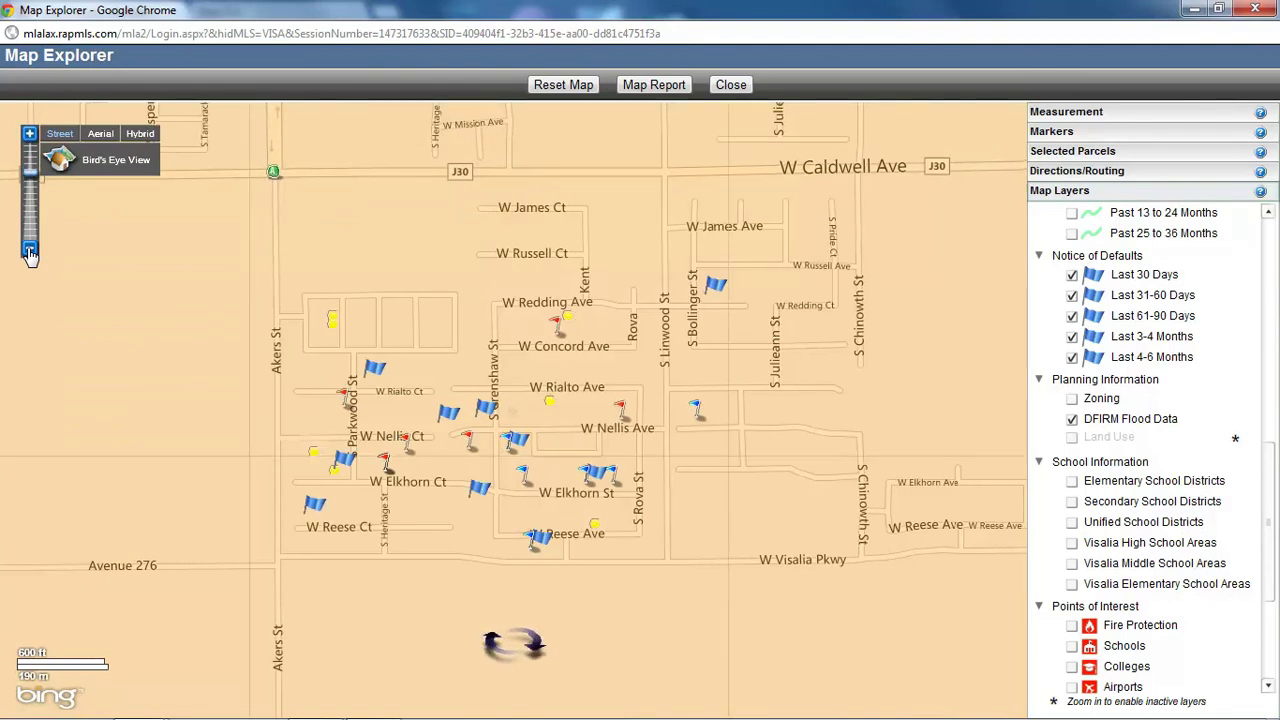
left_click(30, 250)
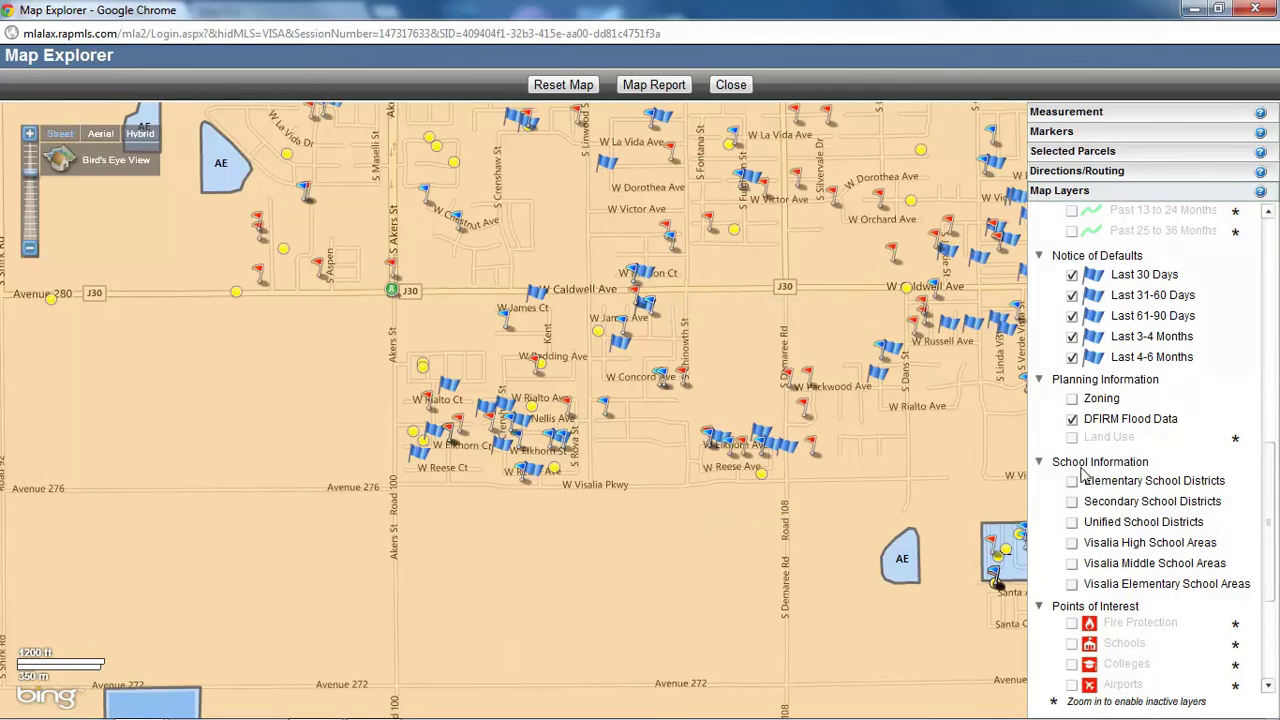
Step: Hide all five notice of default layers, from the last 30 days through the last 4-6 months
left_click(1072, 276)
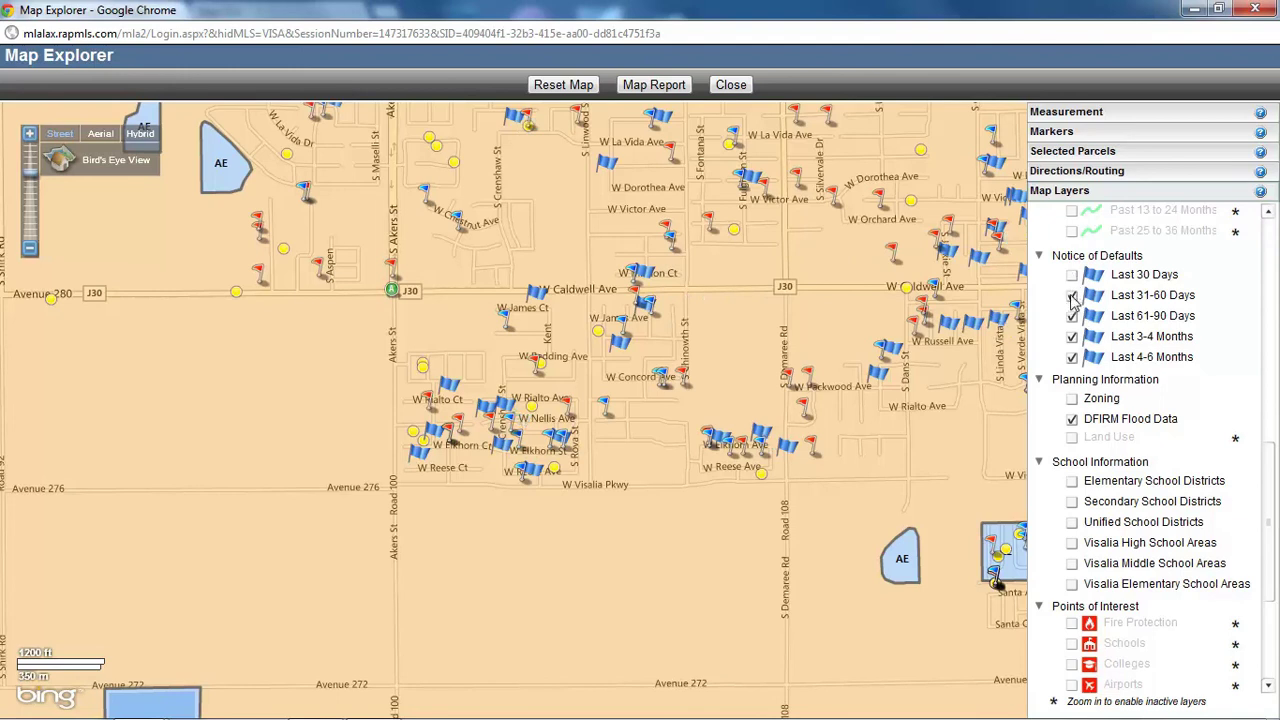
left_click(1072, 296)
left_click(1072, 317)
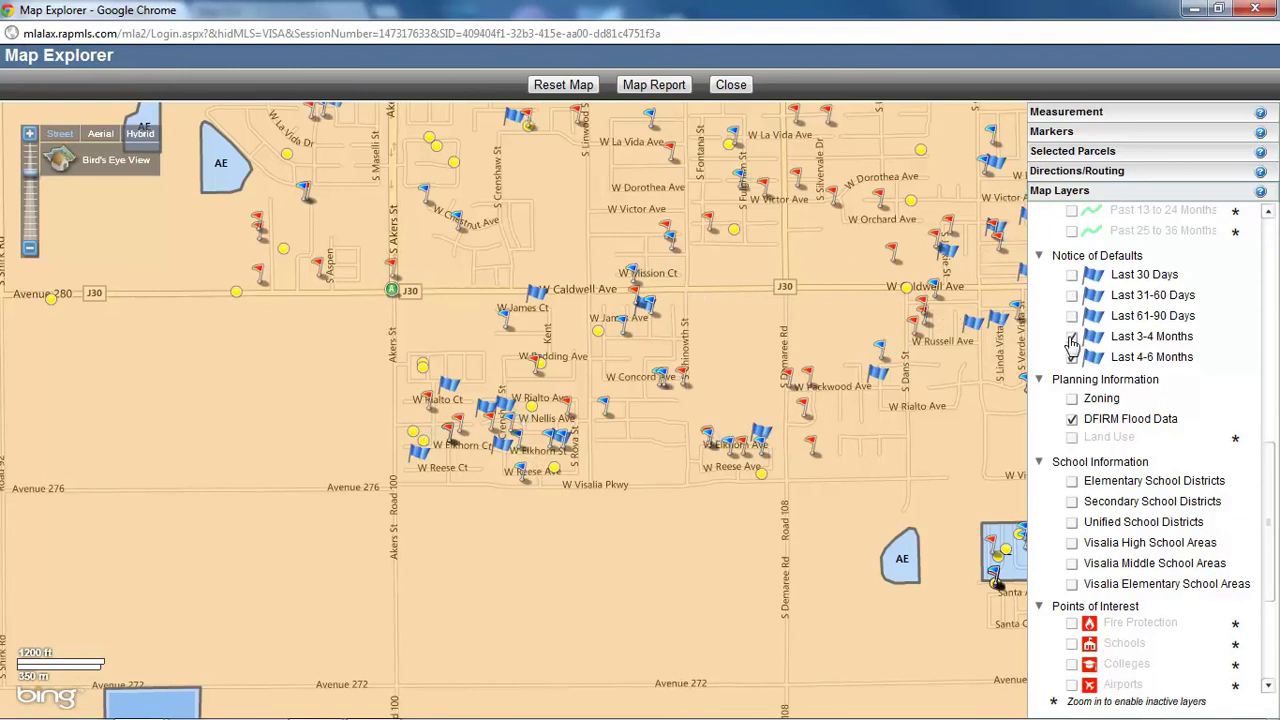
left_click(1072, 338)
left_click(1072, 358)
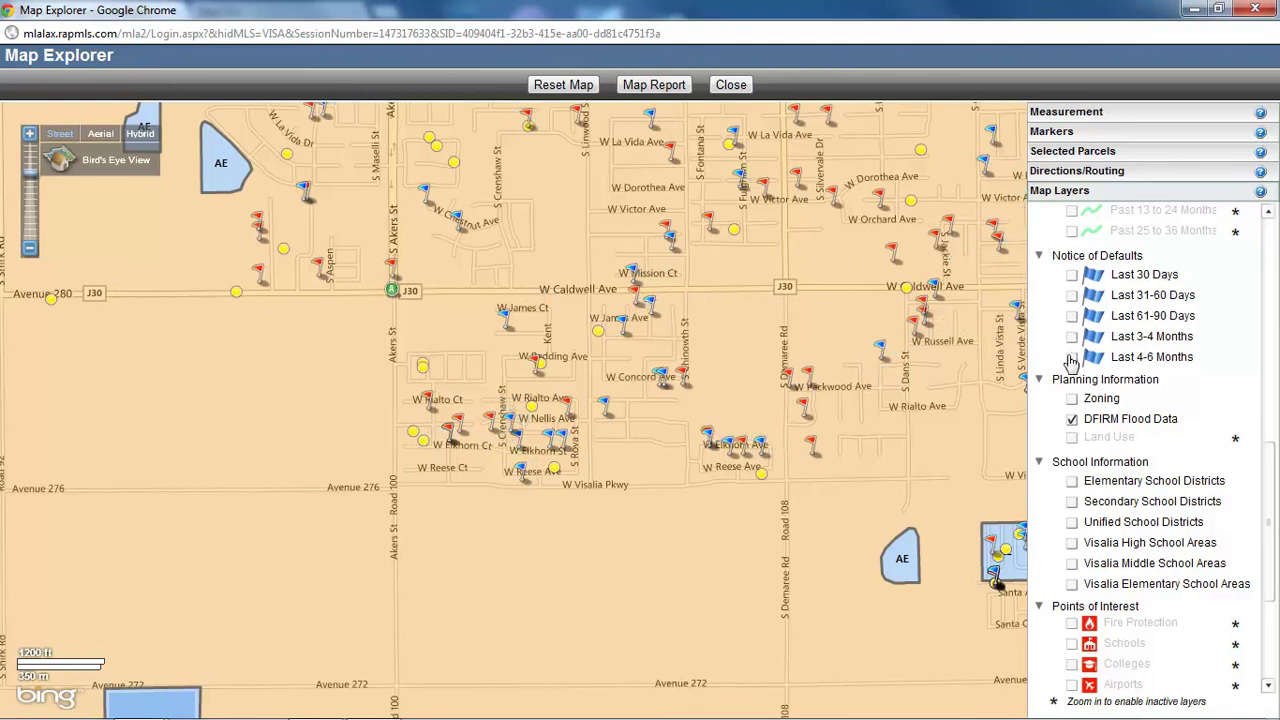
Step: Hide the DFIRM flood data, show the elementary school districts, and look through the points of interest layers
left_click(1072, 420)
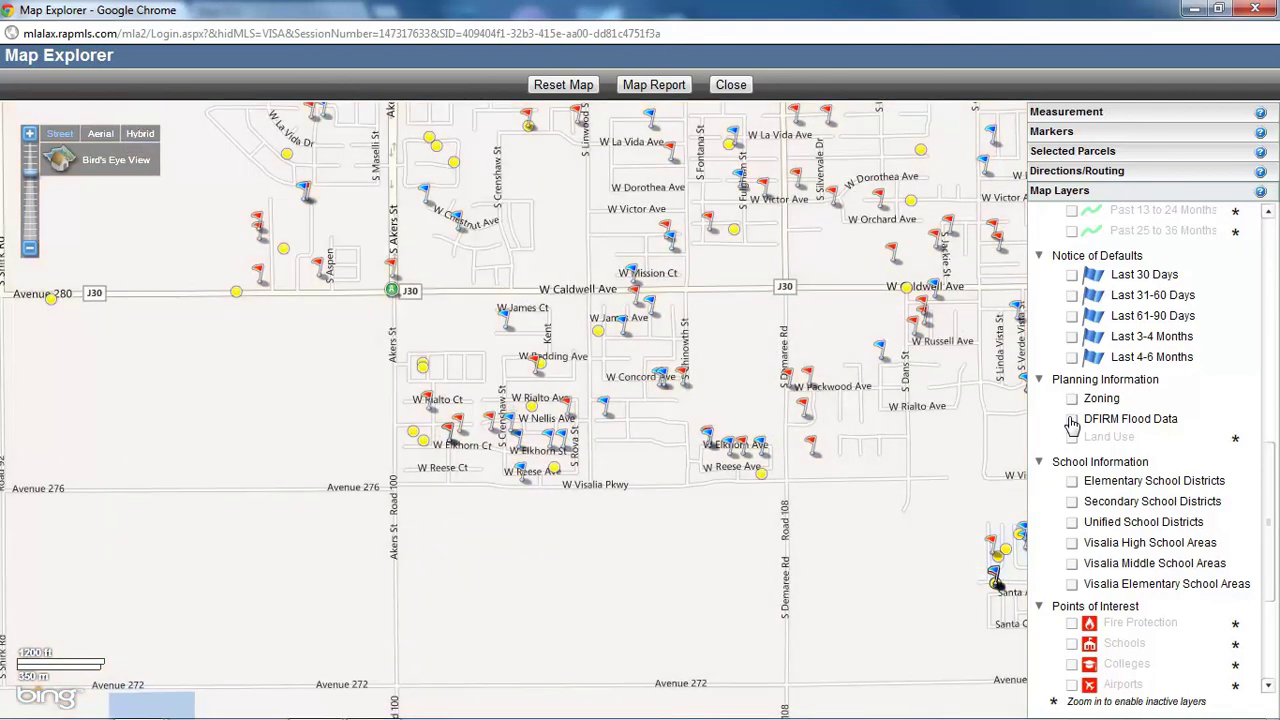
left_click(1072, 482)
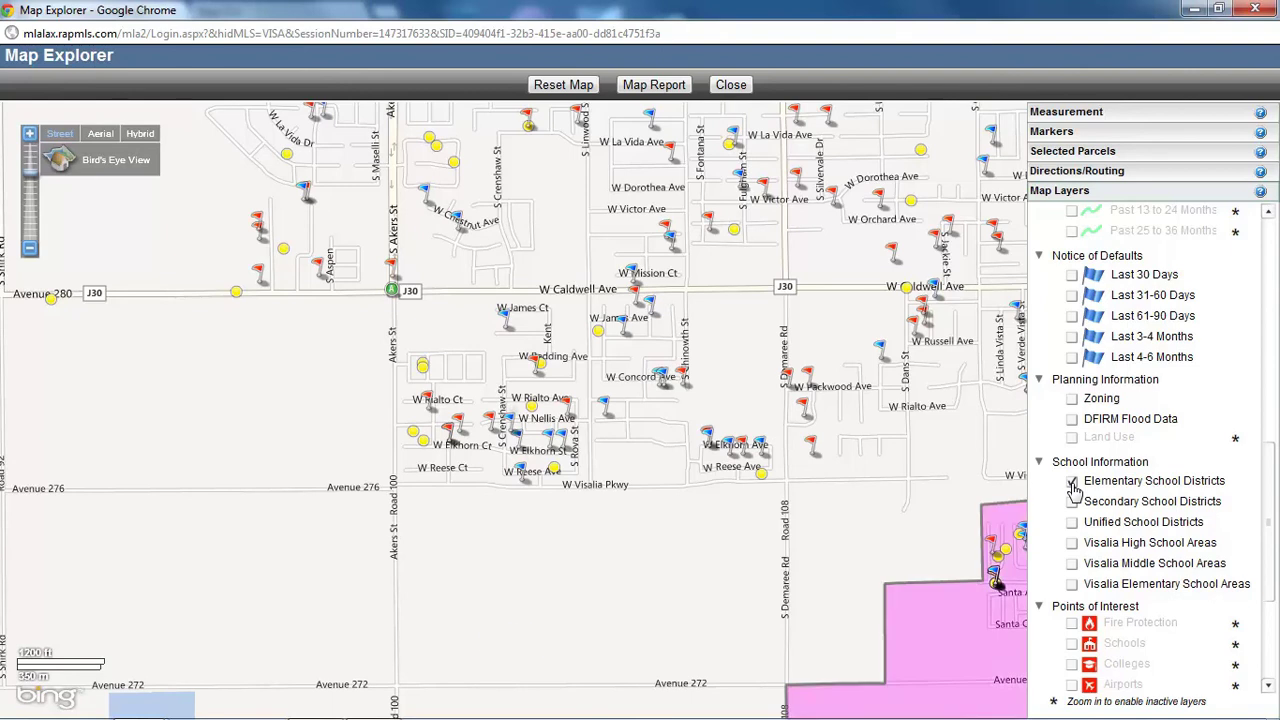
mouse_move(943, 614)
left_click_drag(1268, 473, 1274, 597)
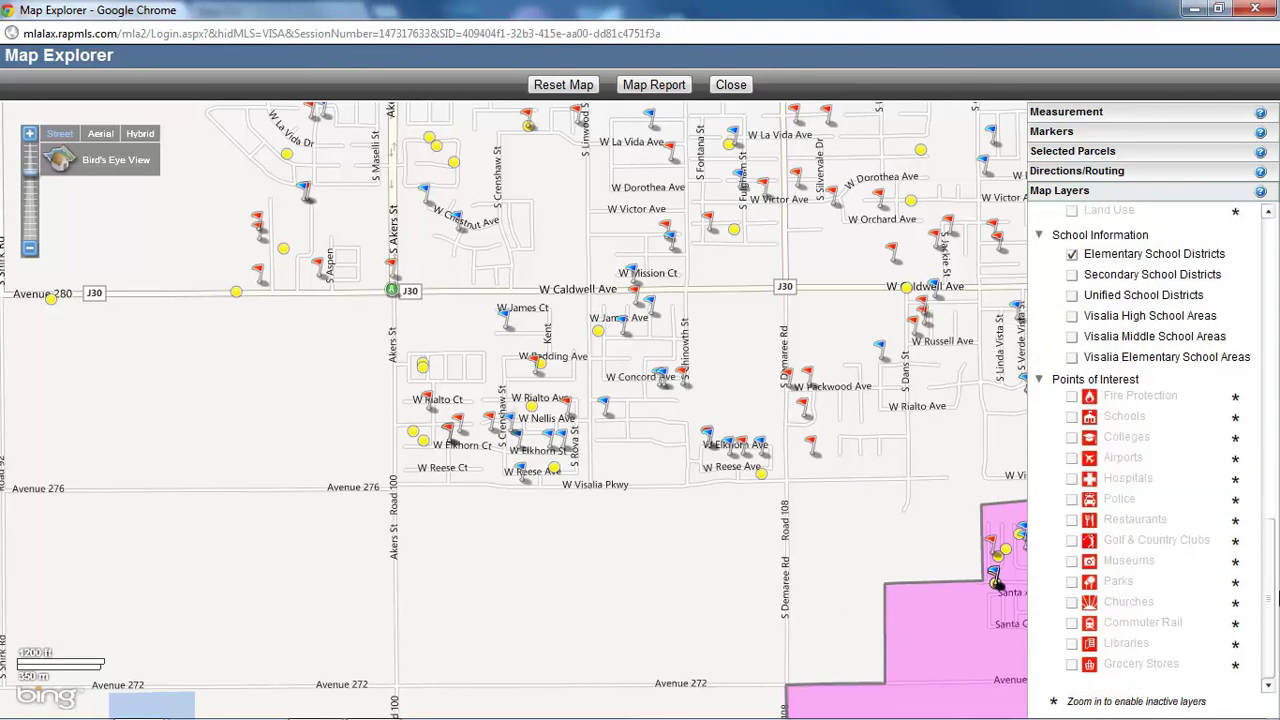
Step: Hide the current and pending MLS listings and all three expired listing layers: past 30 days, 31-90 days and 3-12 months
left_click_drag(1278, 340, 1275, 152)
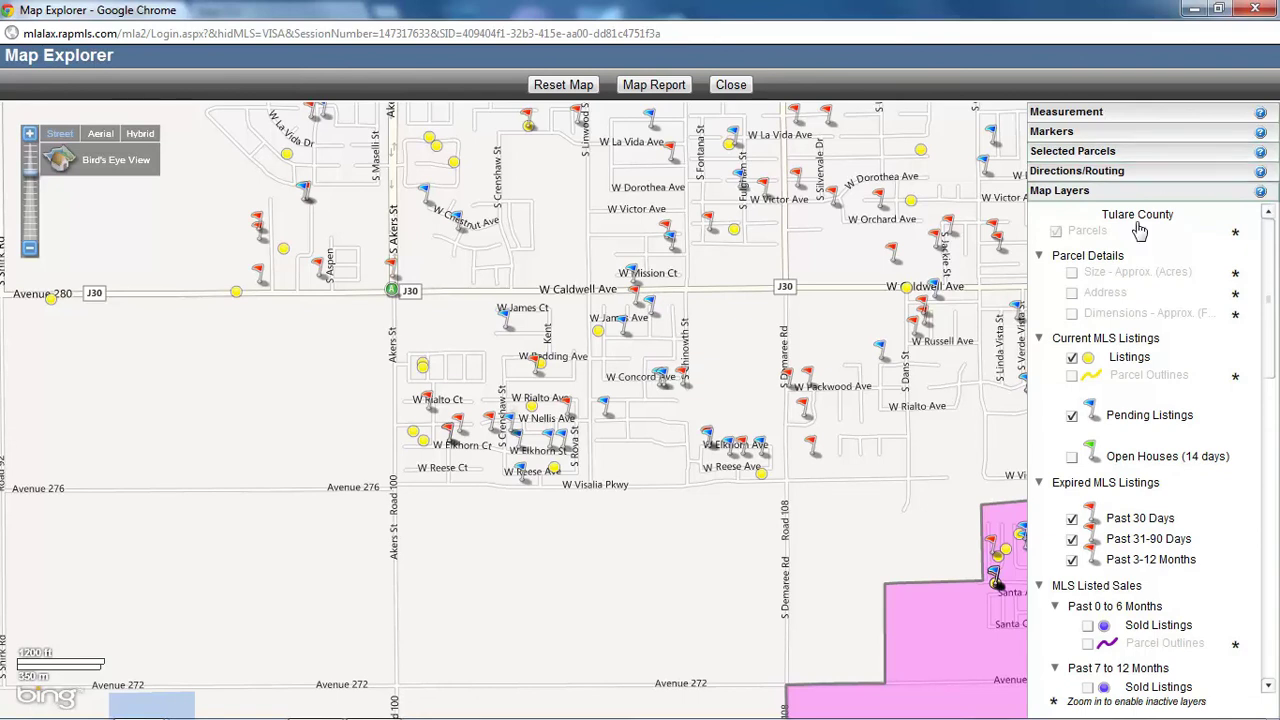
left_click(1072, 358)
left_click(1072, 418)
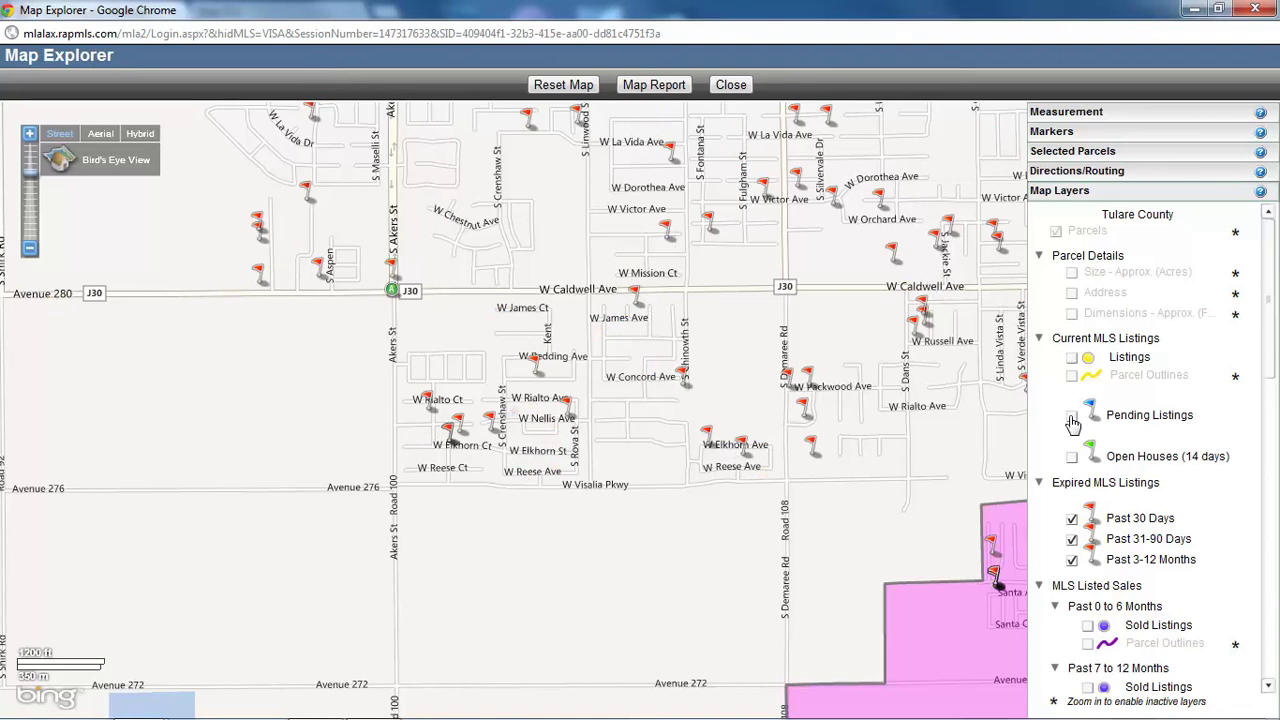
left_click(1073, 519)
left_click(1073, 539)
left_click(1072, 560)
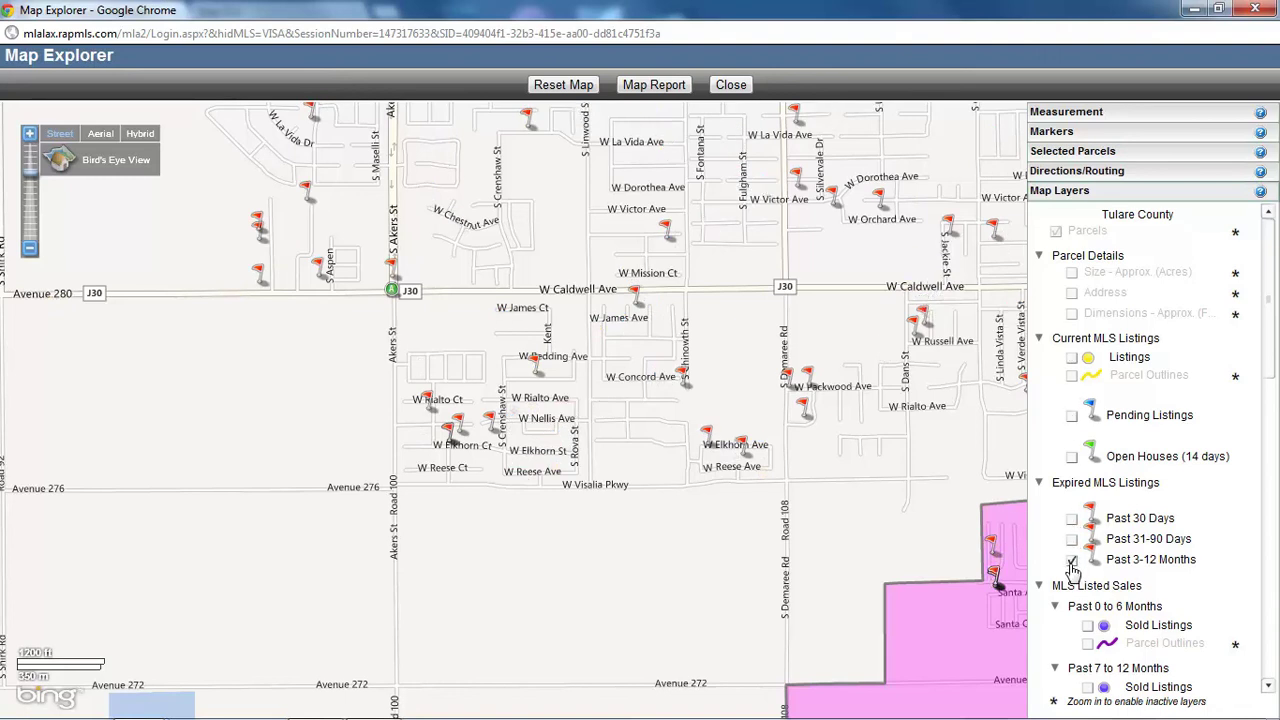
left_click(1072, 561)
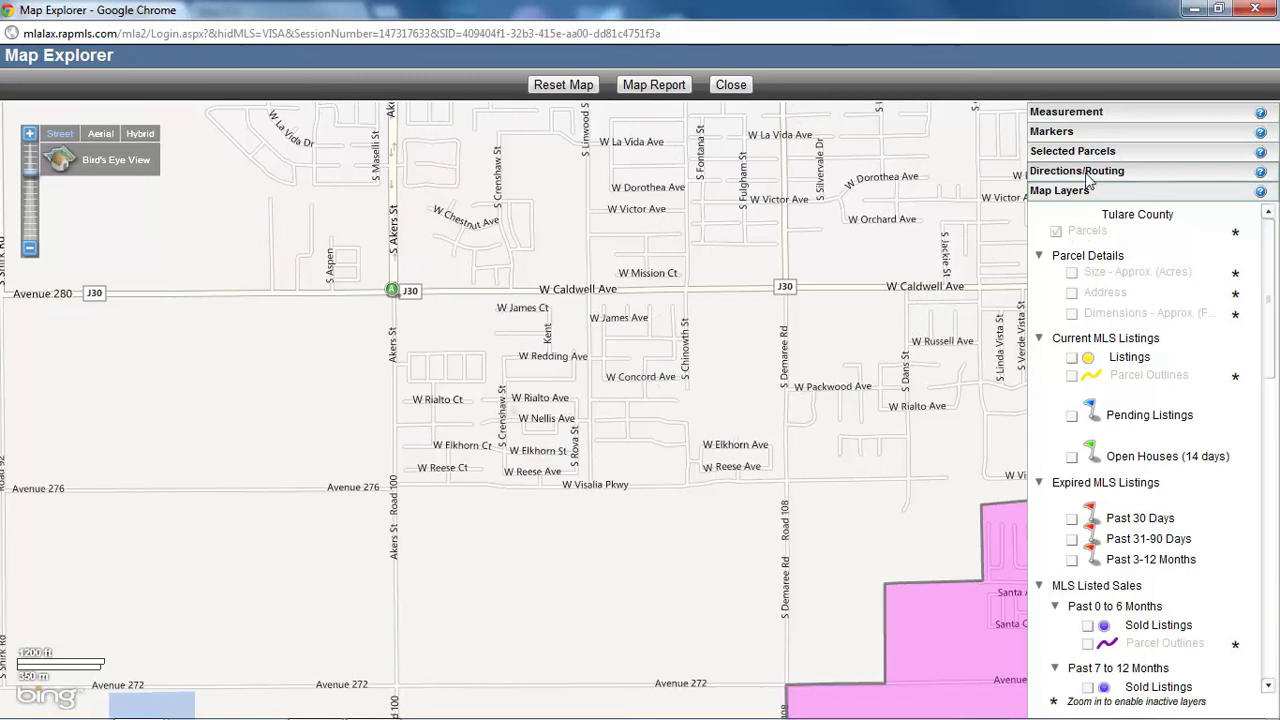
Step: Measure the straight-line distance in miles from W Caldwell Ave near W Mission Ct to just north of W Dorothea Ave
left_click(1095, 115)
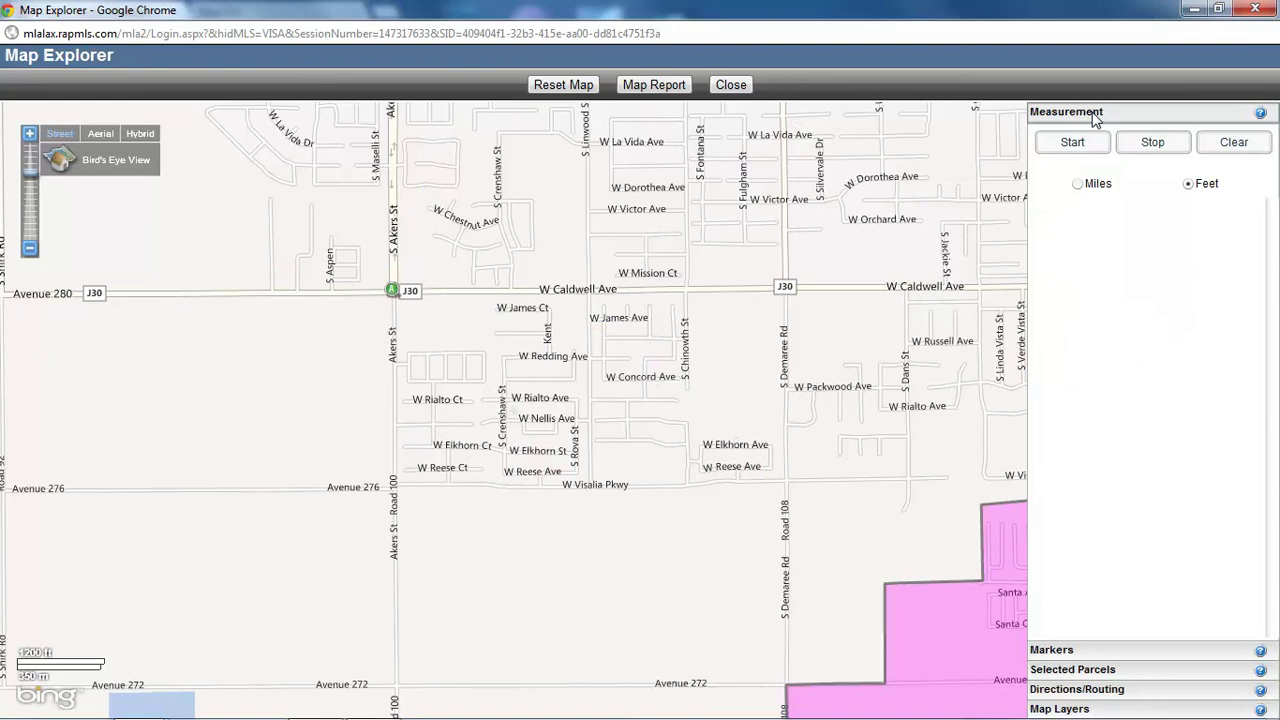
left_click(1077, 183)
left_click(1072, 145)
left_click(623, 293)
double_click(881, 157)
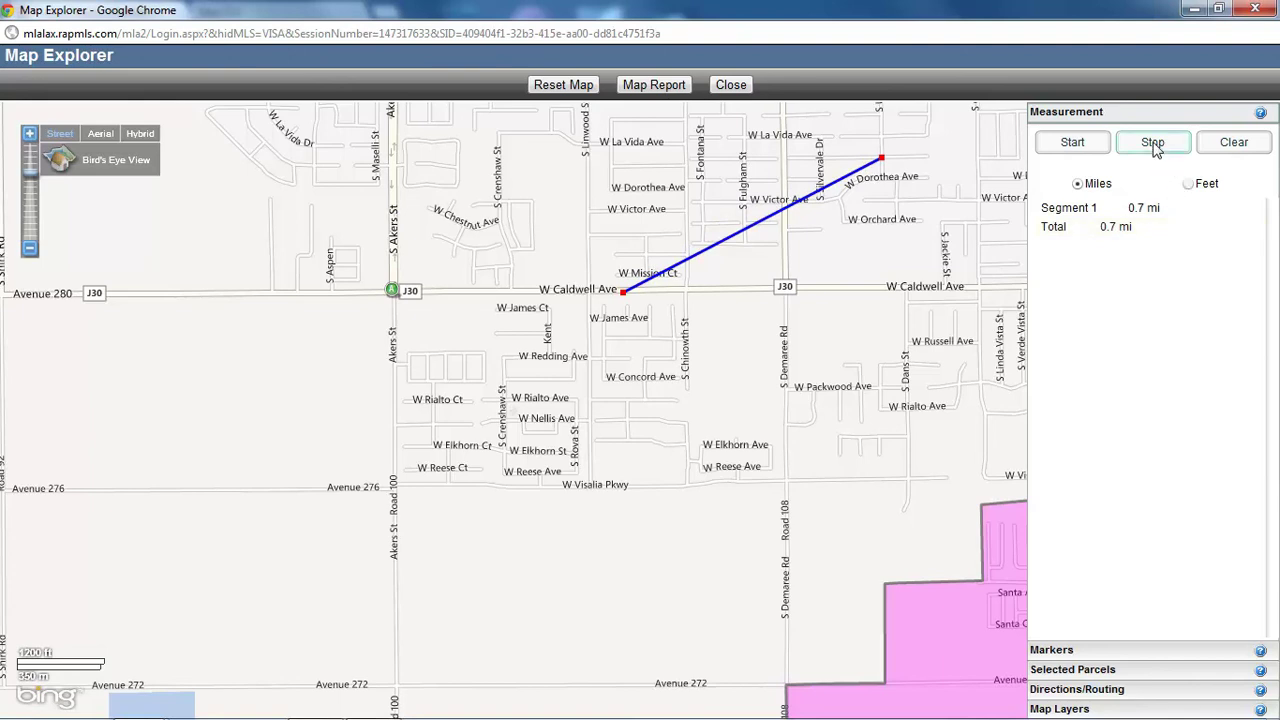
Step: Select the 14 adjoining parcels along the south side of W Rialto Ave, from S Crenshaw St eastward, for the selected parcels list
left_click(1092, 680)
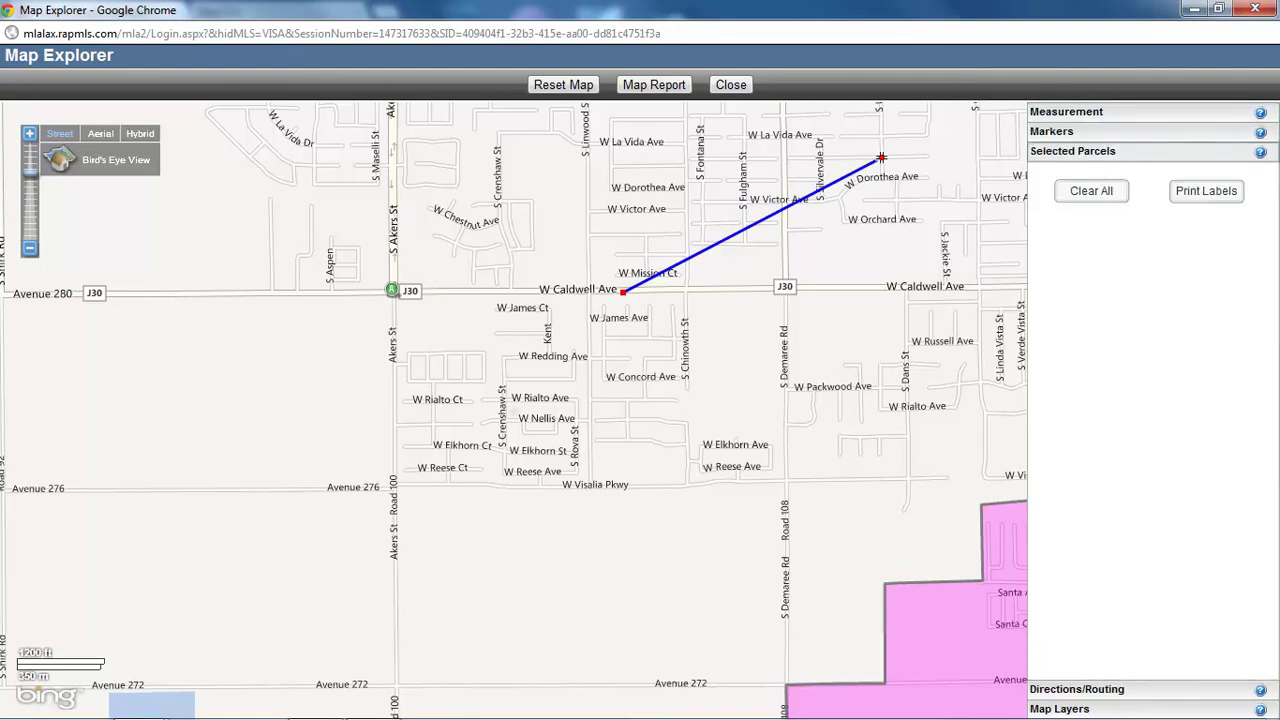
left_click(29, 135)
left_click(29, 135)
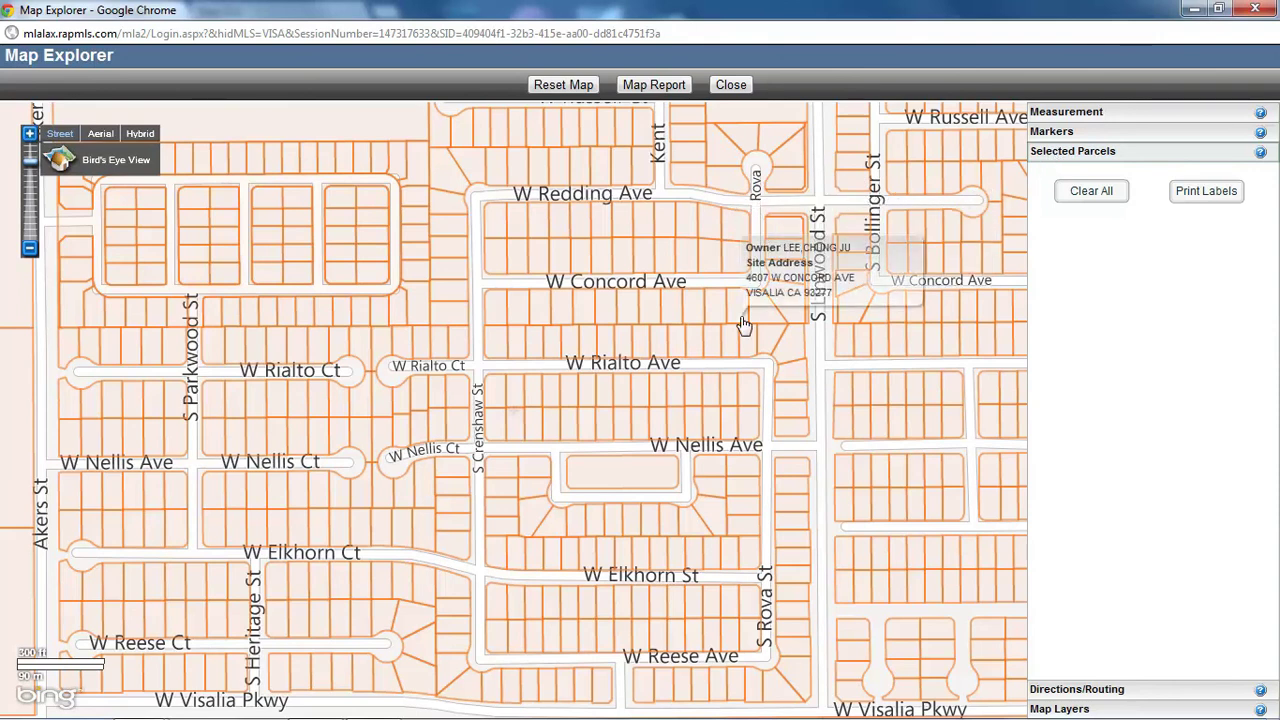
left_click(493, 396)
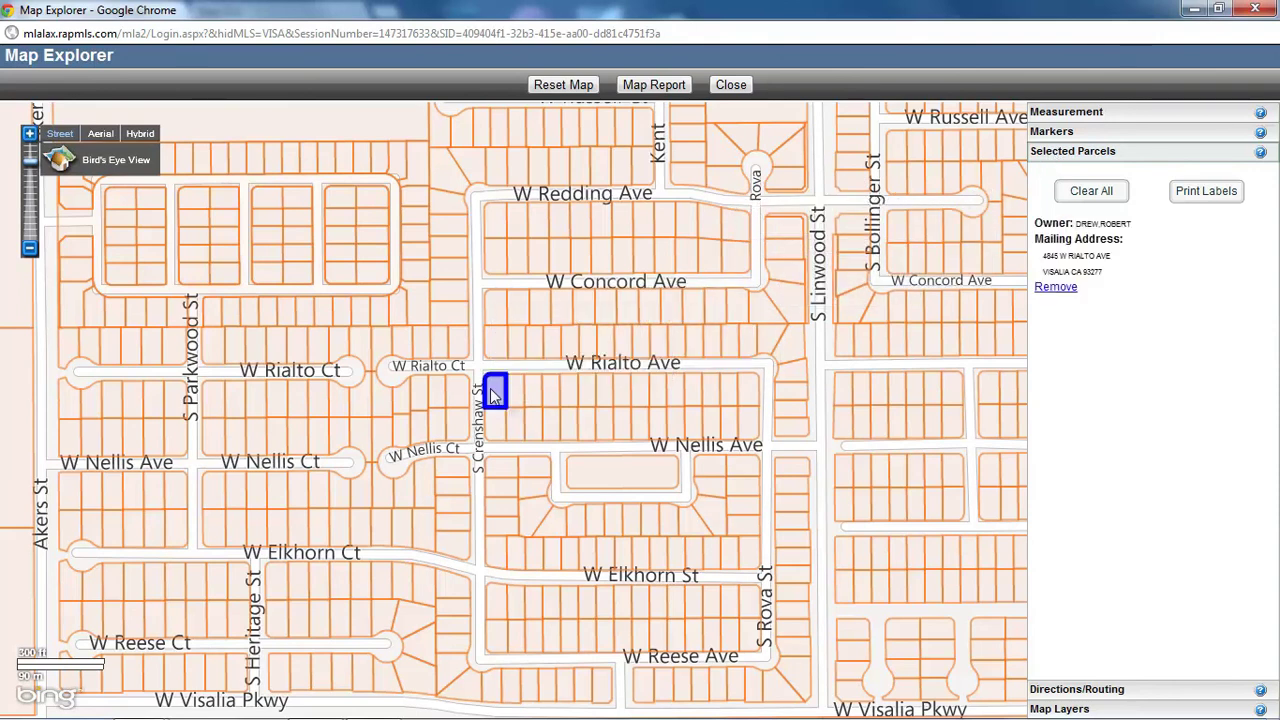
left_click(520, 398)
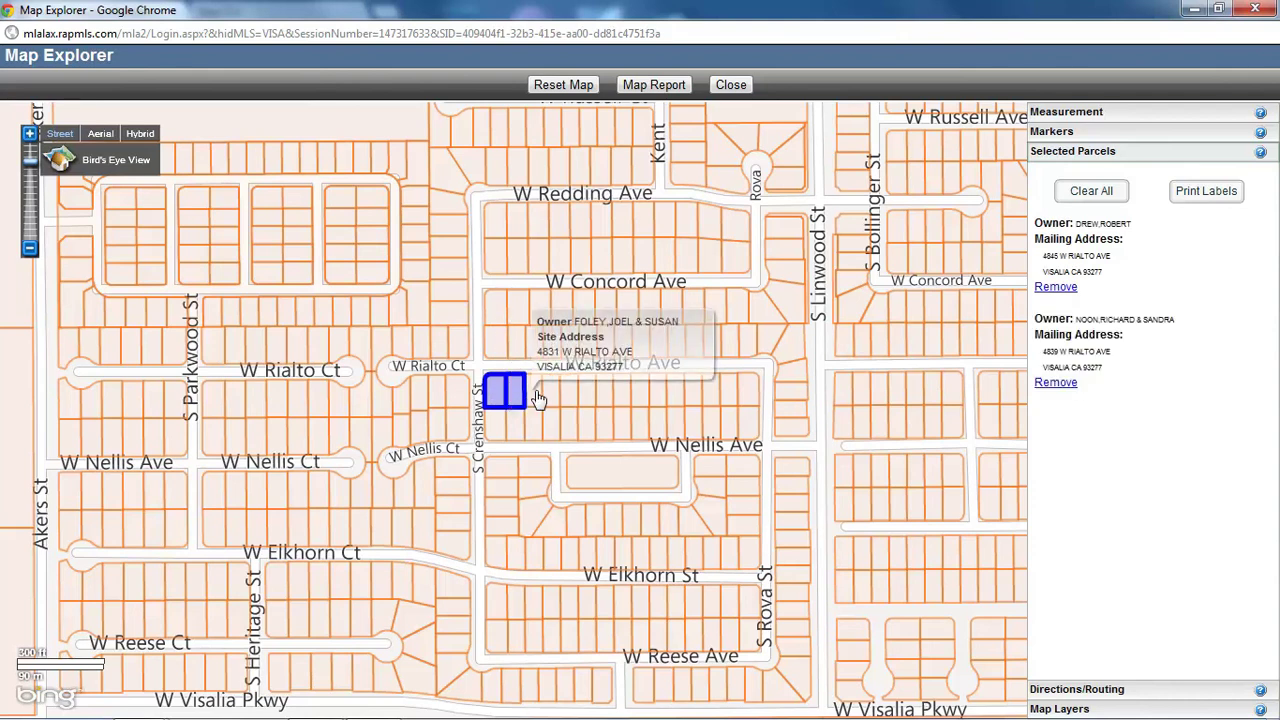
left_click(537, 398)
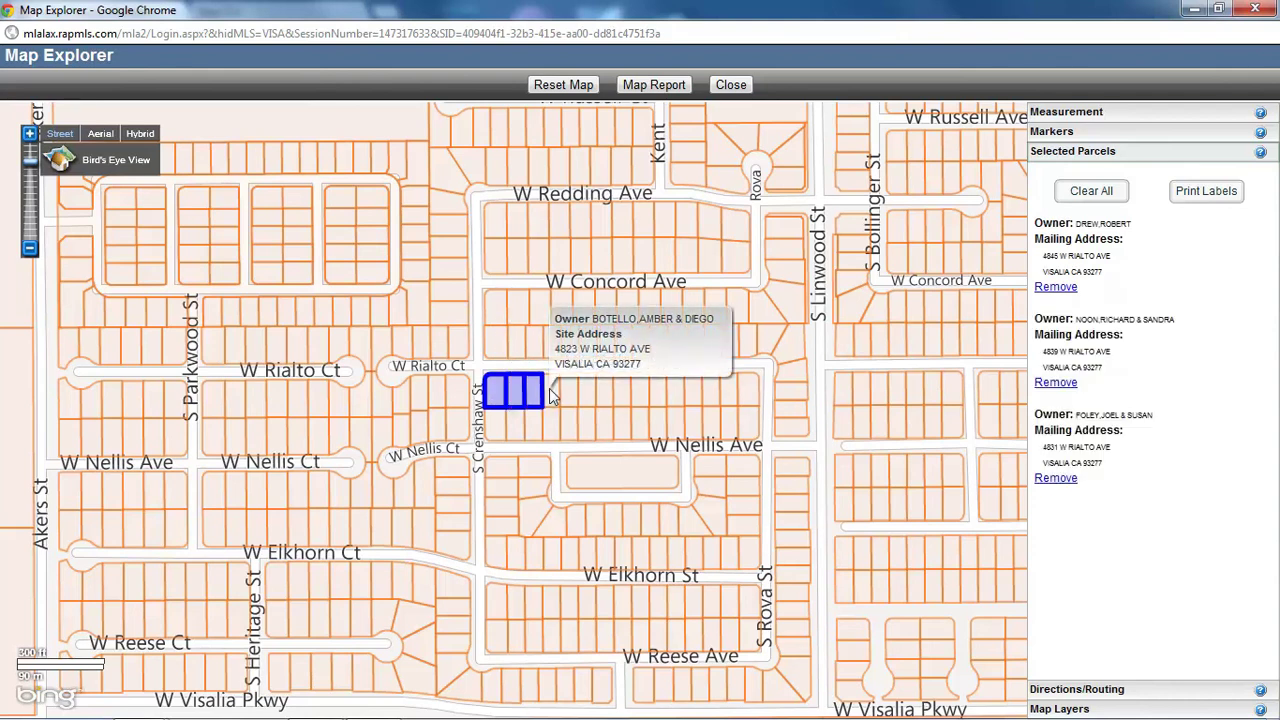
left_click(552, 396)
left_click(568, 396)
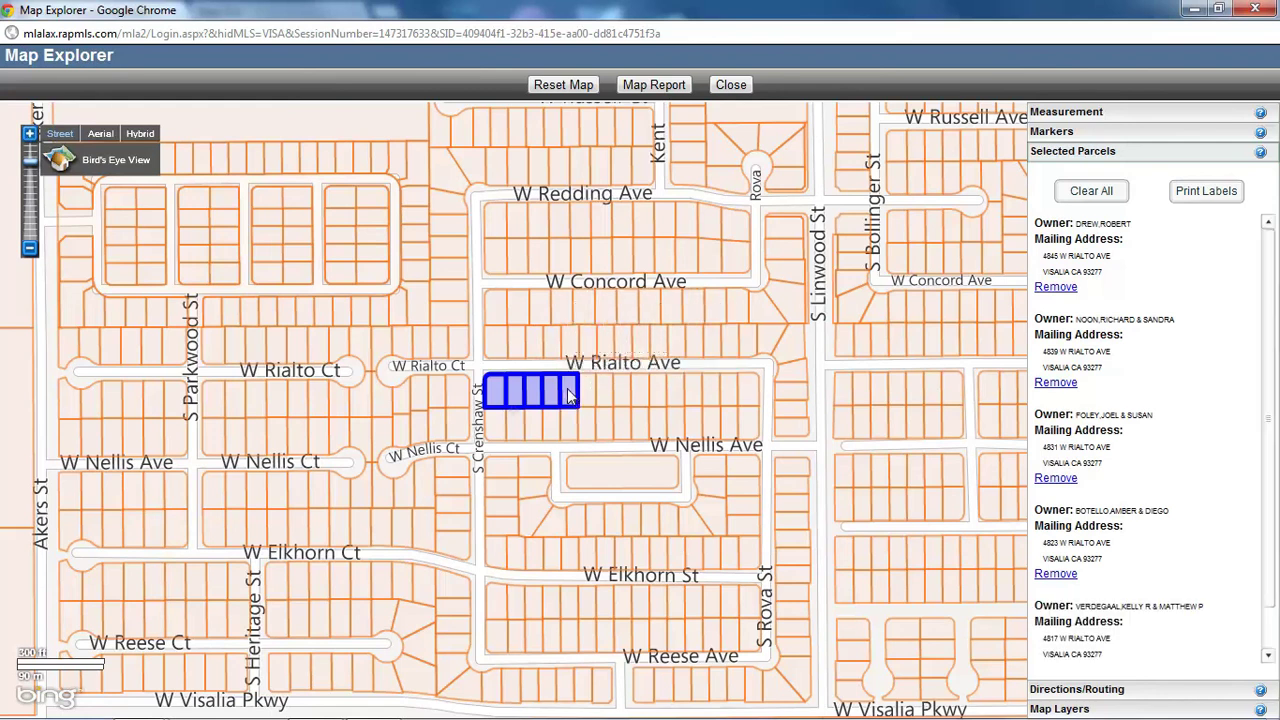
left_click(587, 397)
left_click(606, 396)
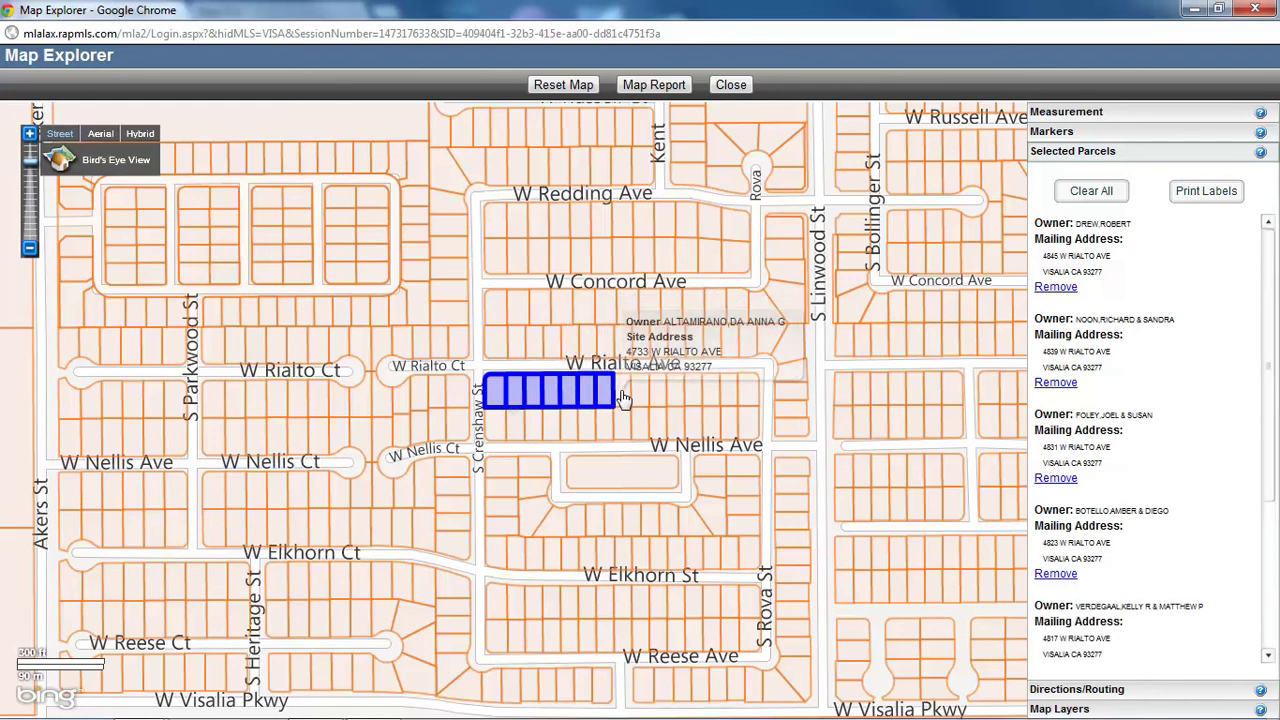
left_click(622, 397)
left_click(641, 397)
left_click(659, 397)
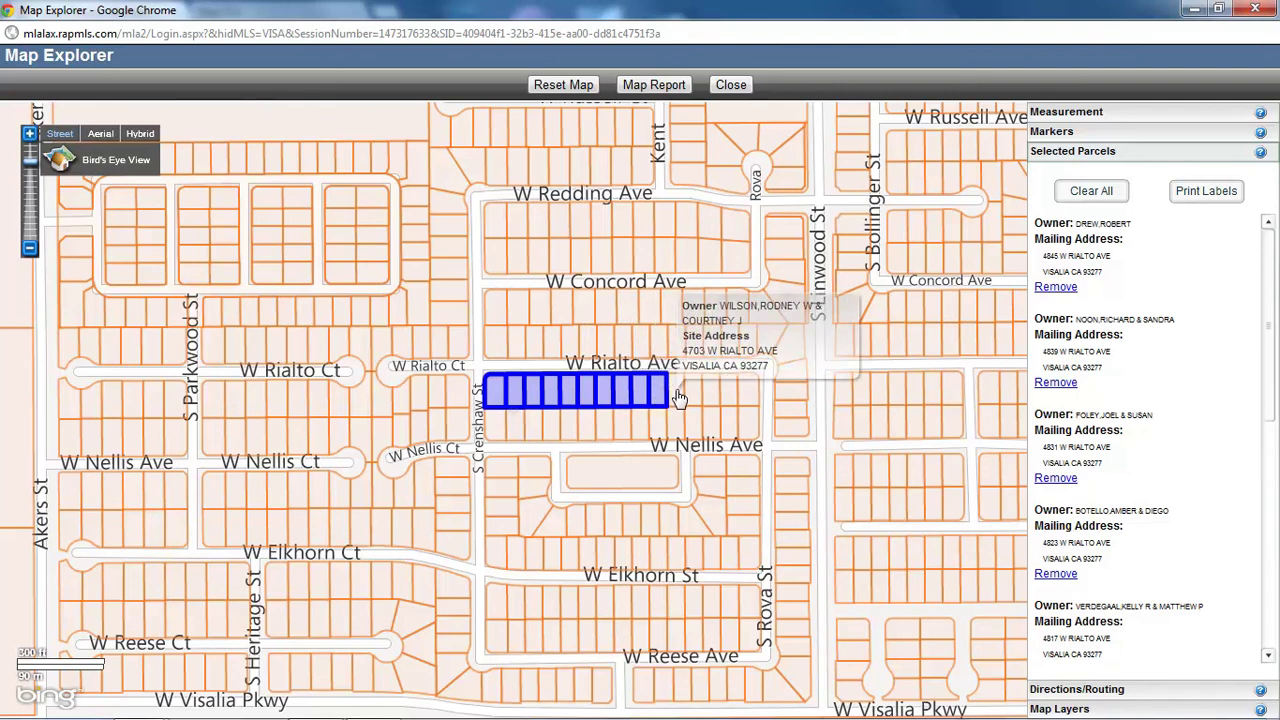
left_click(683, 397)
left_click(697, 397)
left_click(712, 397)
left_click(728, 396)
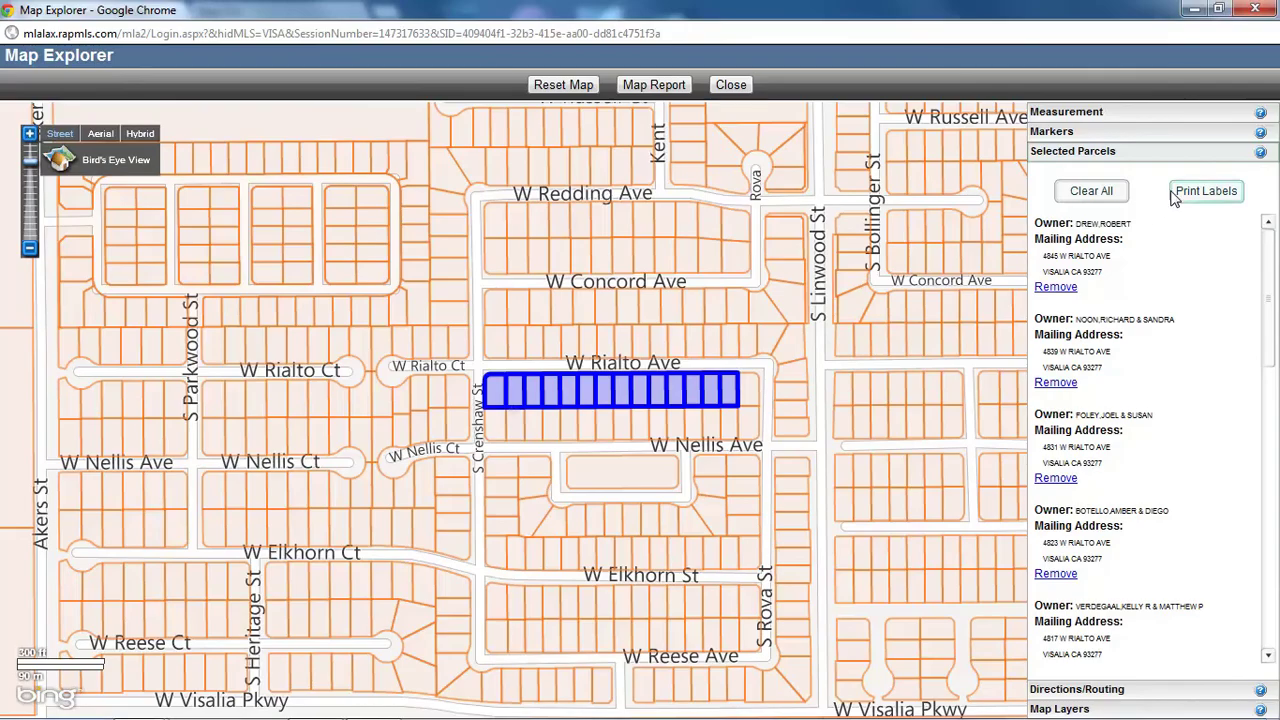
Step: Generate mailing labels for the selected parcels, close the label document, and return to the selected parcels list in Map Explorer
left_click(1205, 191)
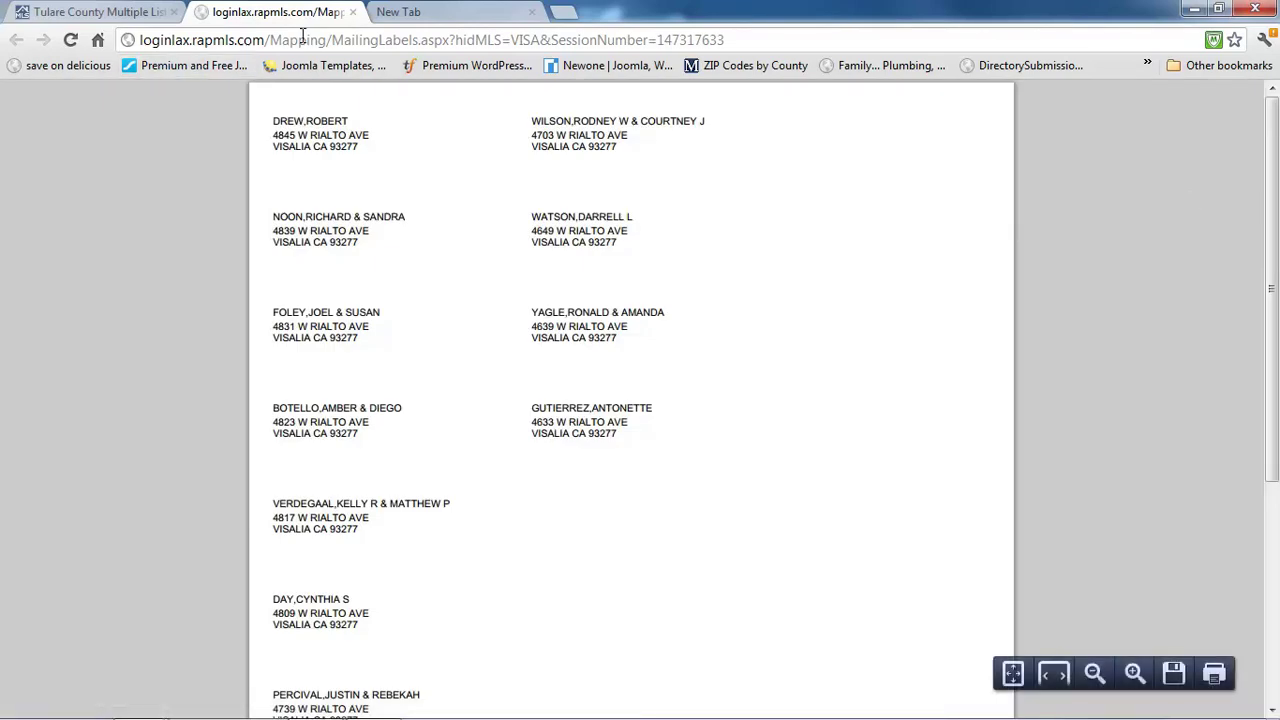
left_click(354, 12)
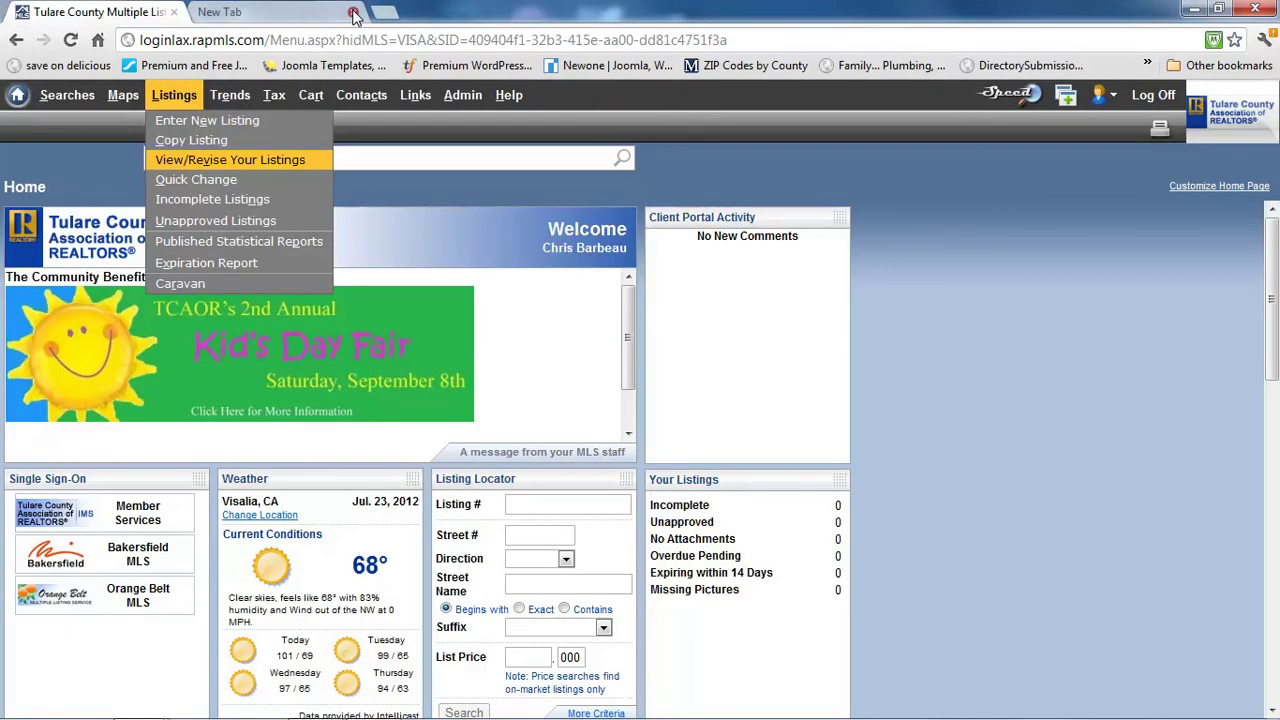
key("alt+Tab")
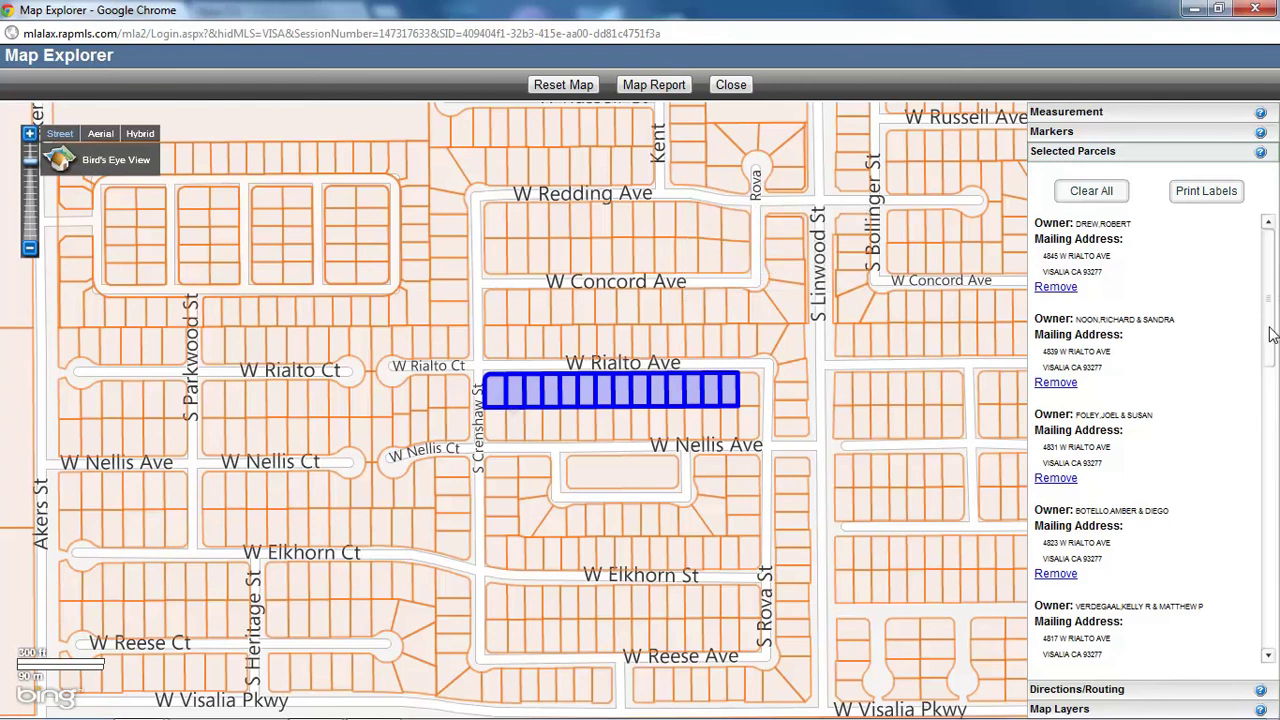
scroll(1270, 330, "down", 10)
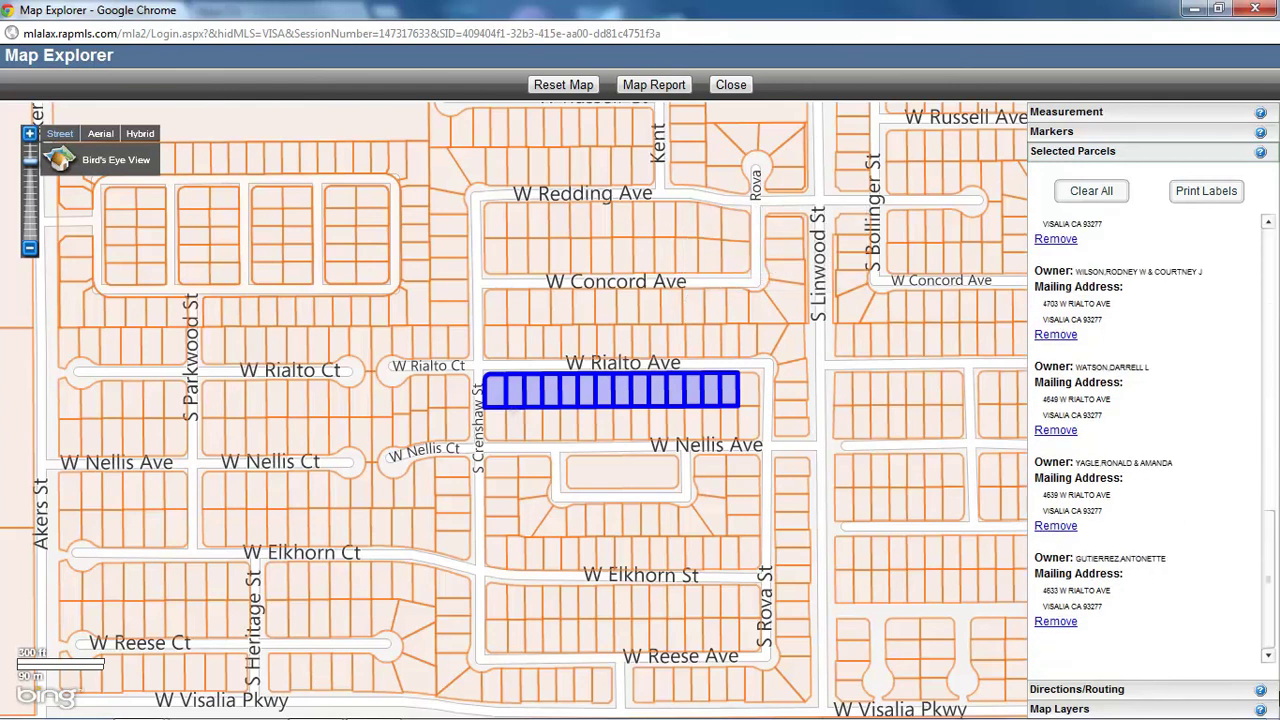
mouse_move(932, 411)
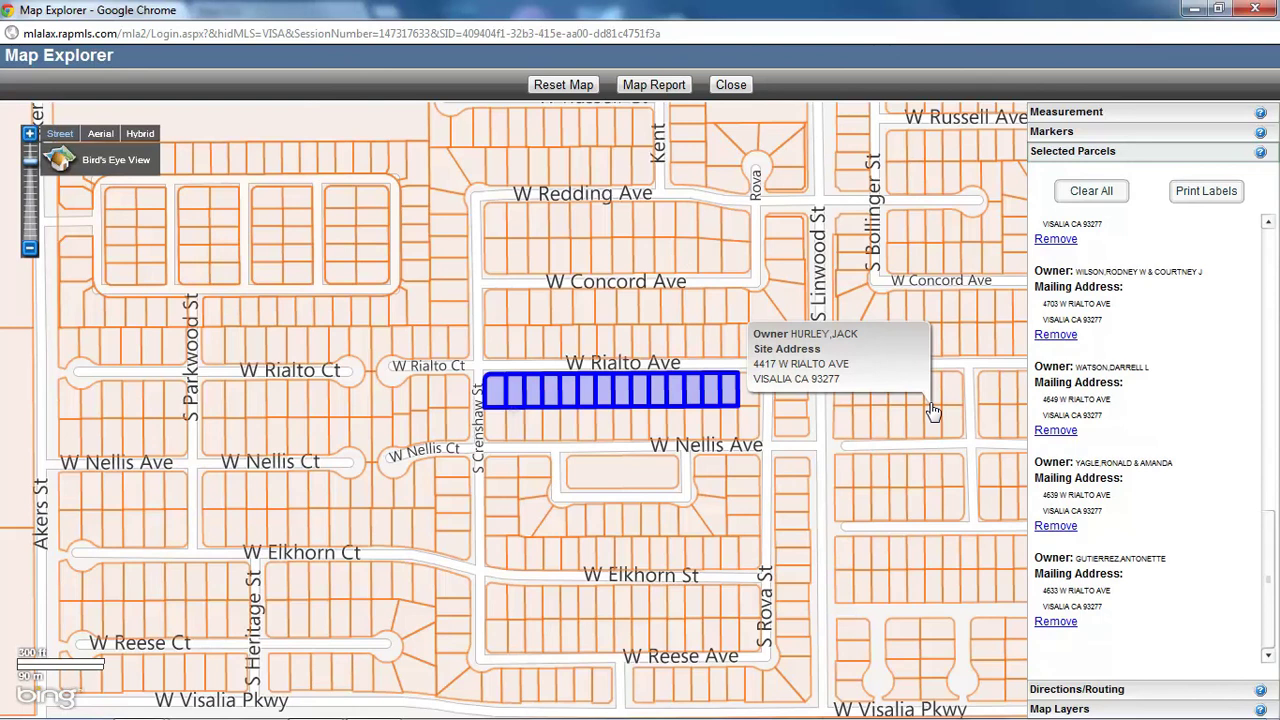